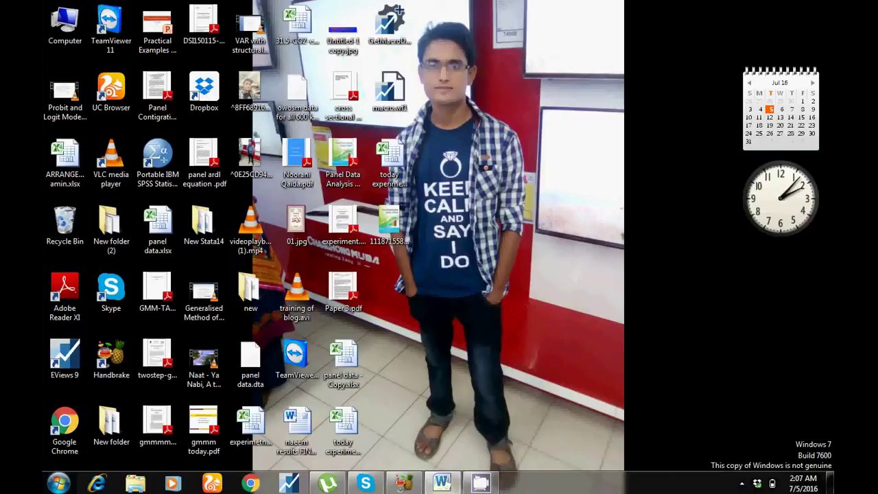
# - Bring the panel data.docx Word window back up from the taskbar
pyautogui.click(442, 482)
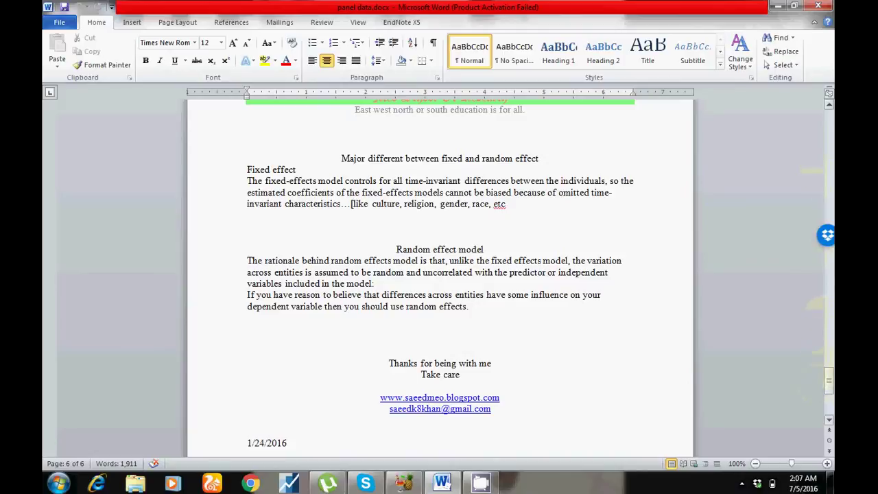
# - Scroll through the panel data notes and select the fixed-effects explanation passage
pyautogui.moveTo(829, 388); pyautogui.dragTo(829, 116)
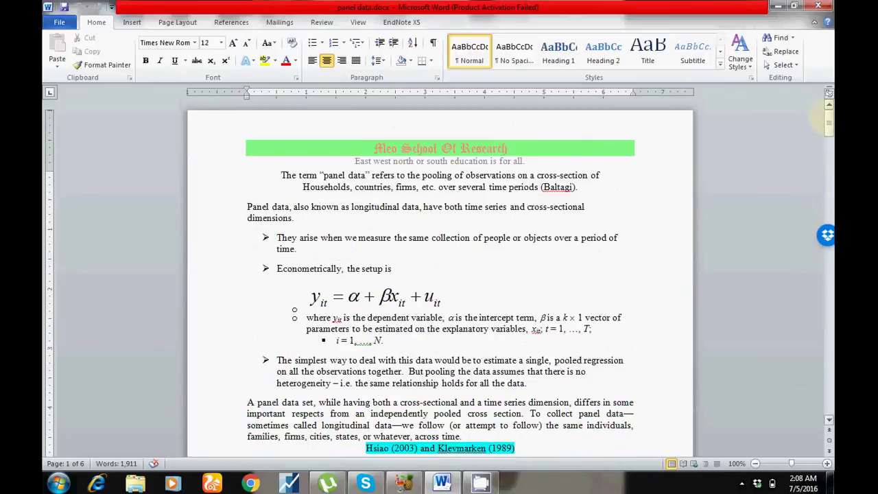
pyautogui.moveTo(829, 116); pyautogui.dragTo(829, 127)
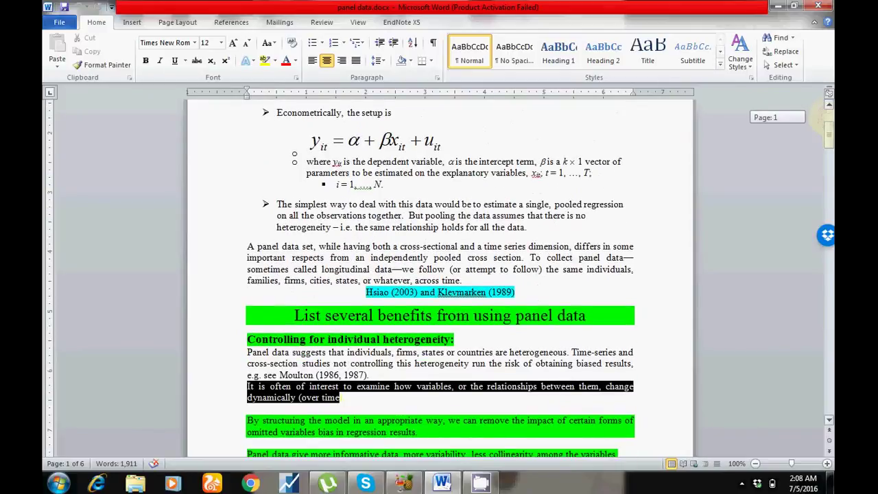
pyautogui.moveTo(829, 128); pyautogui.dragTo(829, 260)
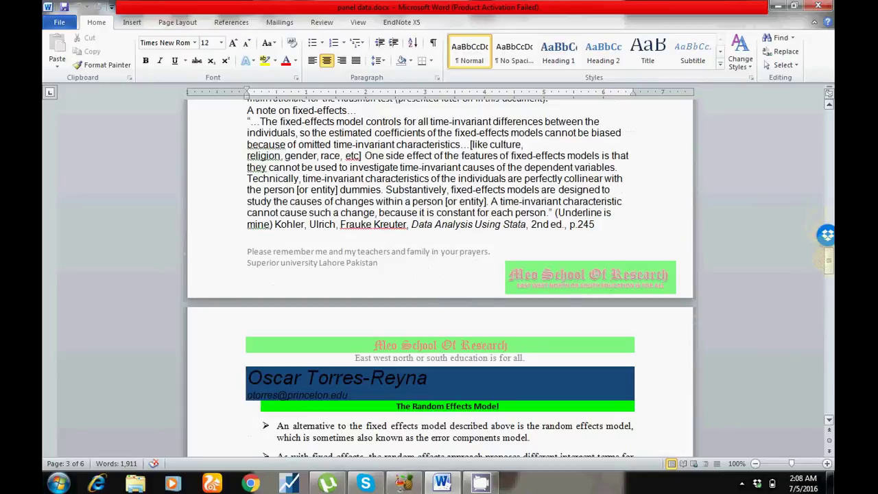
pyautogui.moveTo(829, 260); pyautogui.dragTo(829, 246)
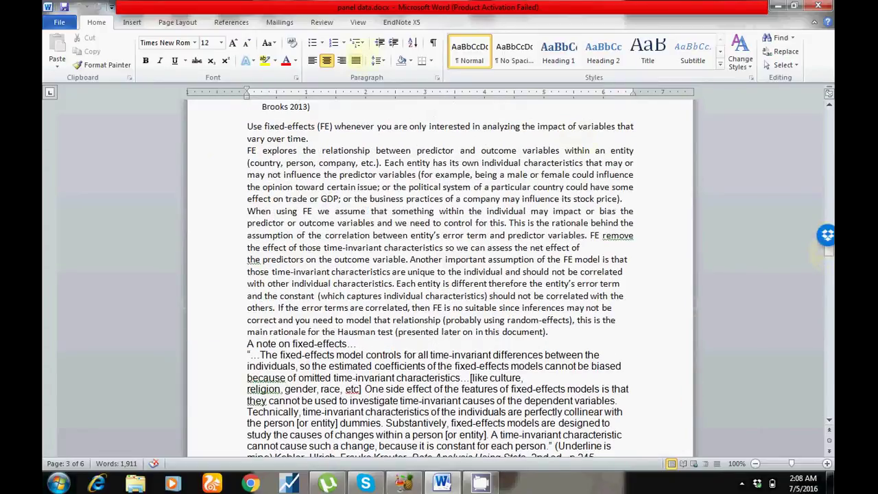
pyautogui.moveTo(247, 127); pyautogui.dragTo(598, 350)
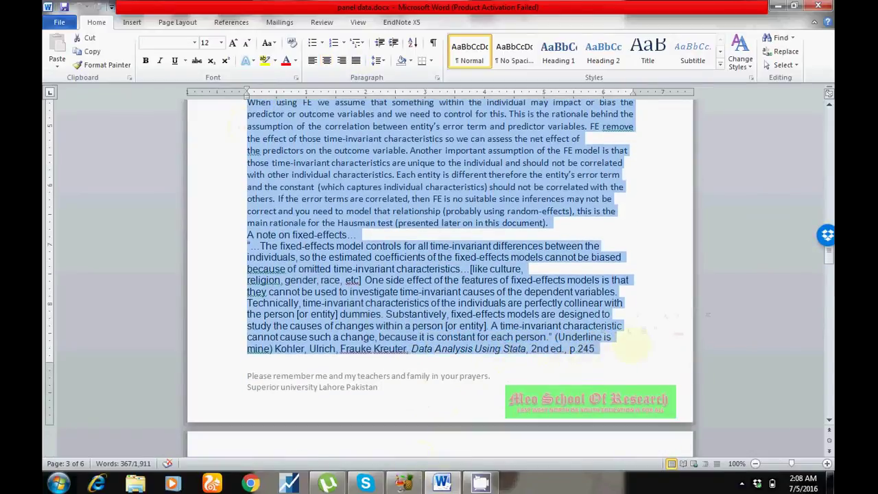
# - Scroll down to the 'Fixed or Random Effects?' section of the notes
pyautogui.moveTo(829, 247); pyautogui.dragTo(829, 277)
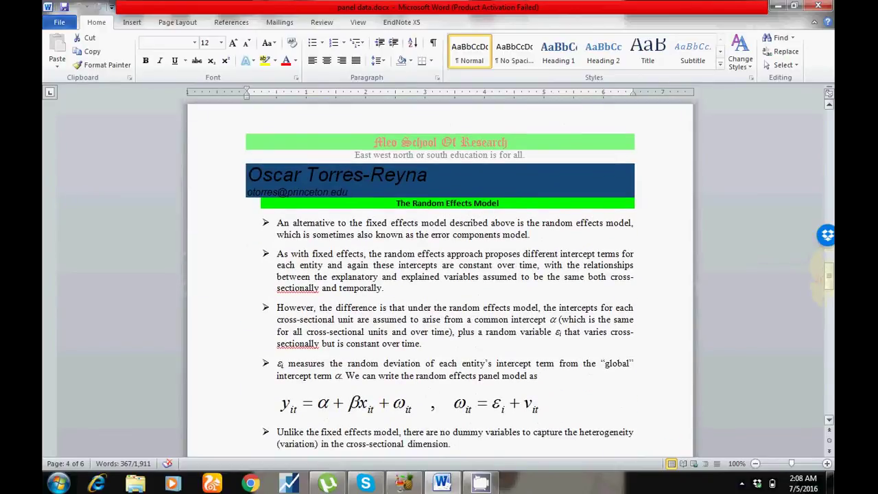
pyautogui.moveTo(829, 278); pyautogui.dragTo(829, 298)
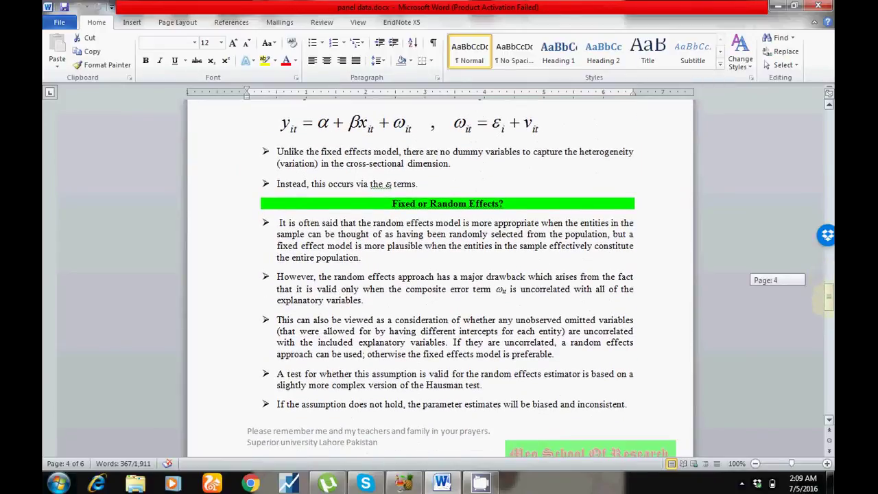
pyautogui.moveTo(829, 298); pyautogui.dragTo(829, 337)
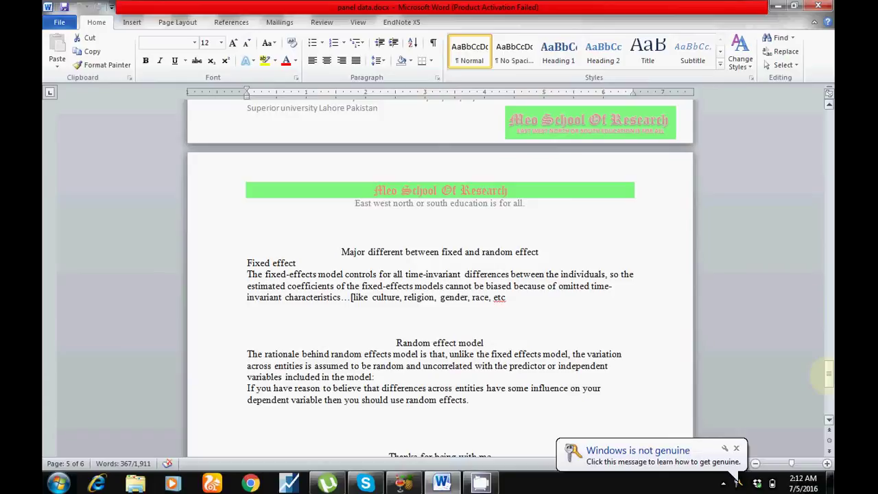
# - Close the panel data.docx Word window
pyautogui.moveTo(828, 374); pyautogui.dragTo(828, 290)
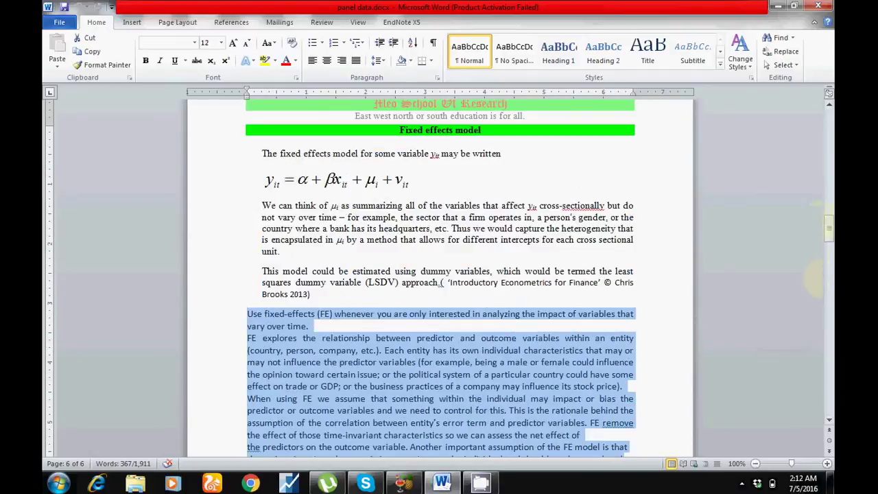
pyautogui.click(816, 6)
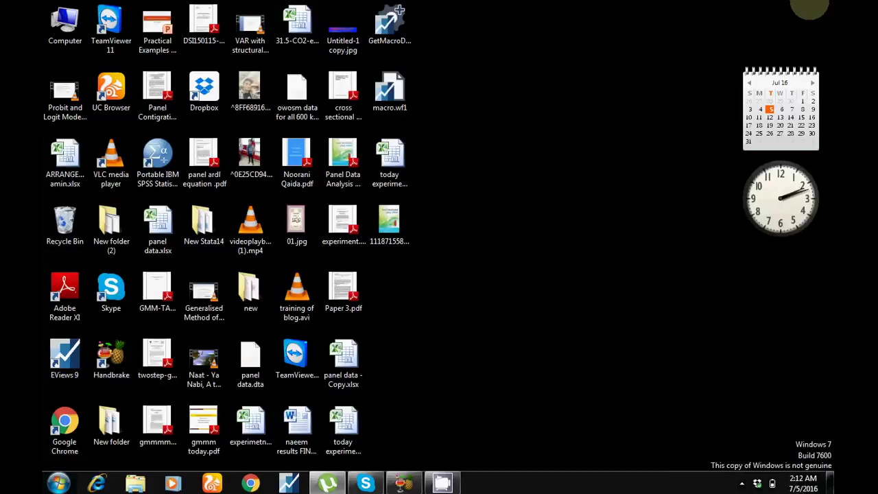
# - Import panel data.xlsx into EViews 9 through Excel Read, without linking to the source file
pyautogui.click(152, 214)
pyautogui.moveTo(152, 214); pyautogui.dragTo(65, 329)
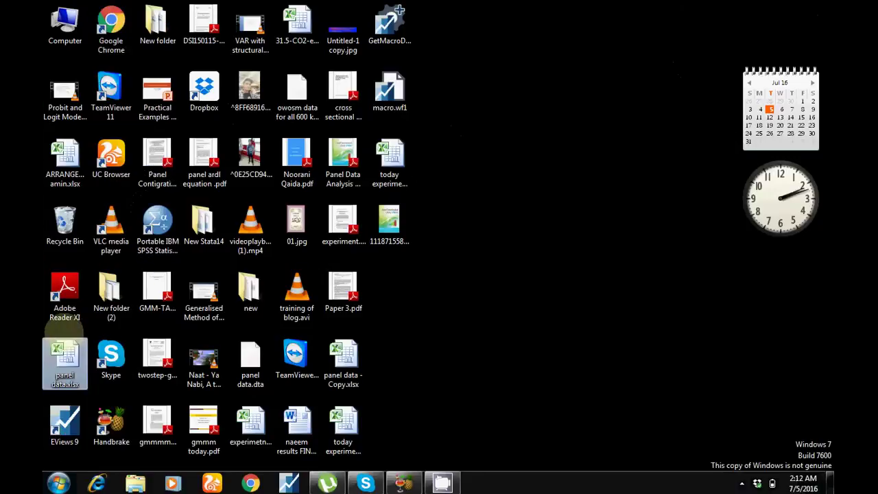
pyautogui.moveTo(64, 360); pyautogui.dragTo(64, 420)
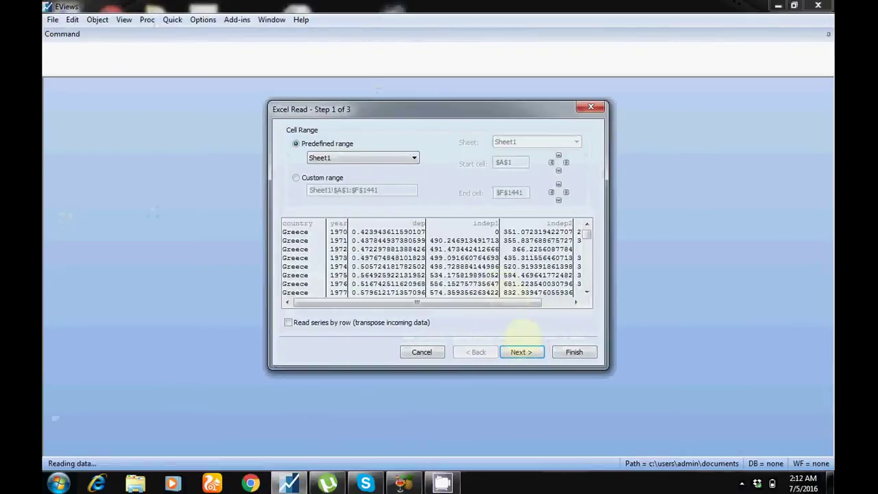
pyautogui.click(522, 352)
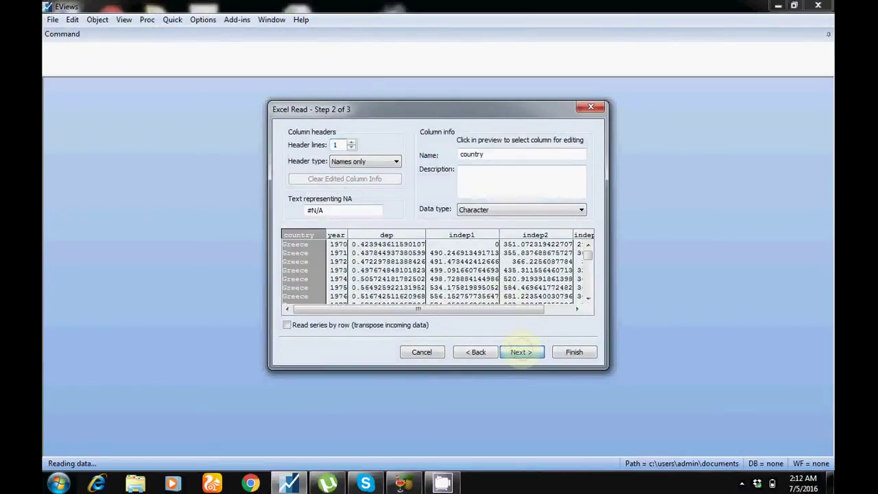
pyautogui.click(522, 351)
pyautogui.click(602, 358)
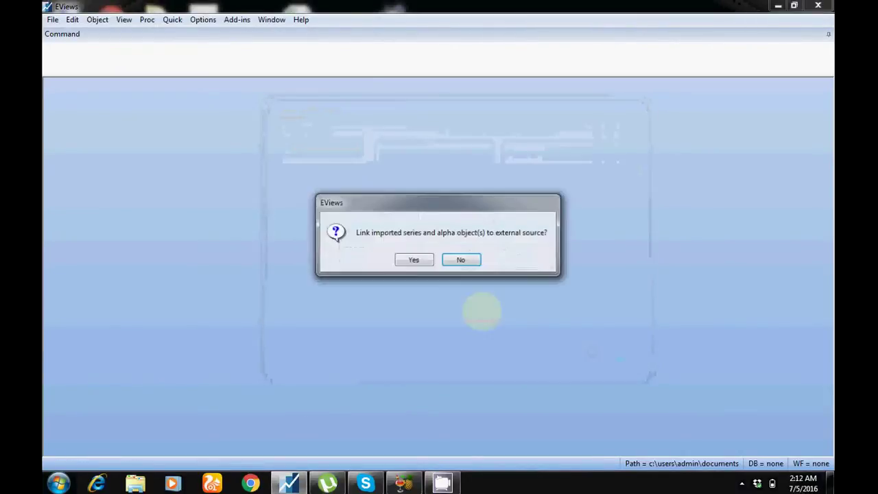
pyautogui.click(461, 260)
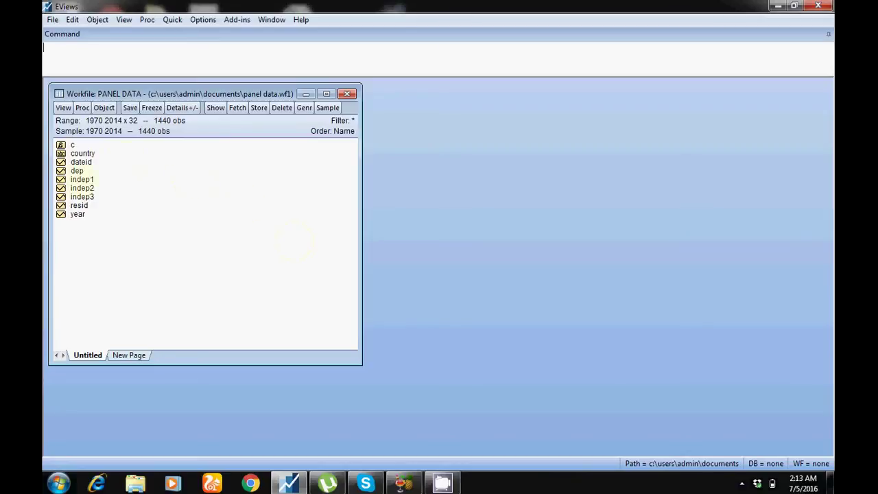
# - Select the dep, indep1, indep2 and indep3 series and open them as an equation
pyautogui.click(77, 171)
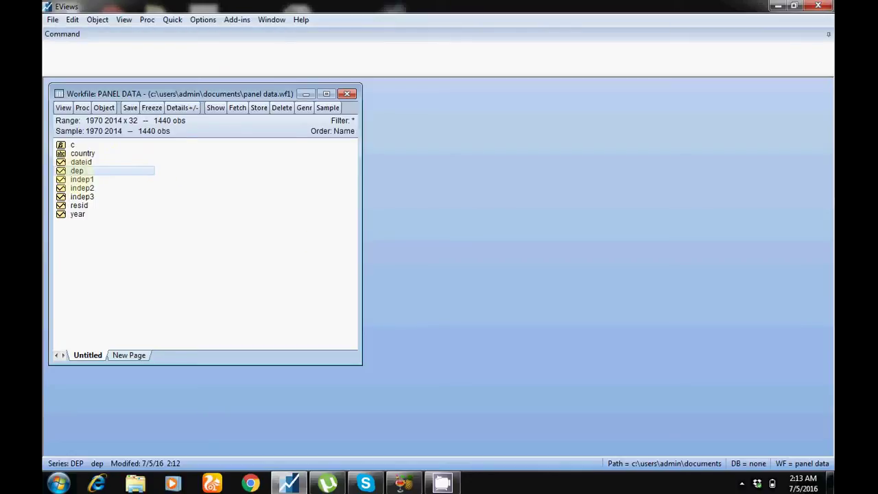
pyautogui.doubleClick(125, 213)
pyautogui.keyDown('ctrl'); pyautogui.click(81, 179); pyautogui.keyUp('ctrl')
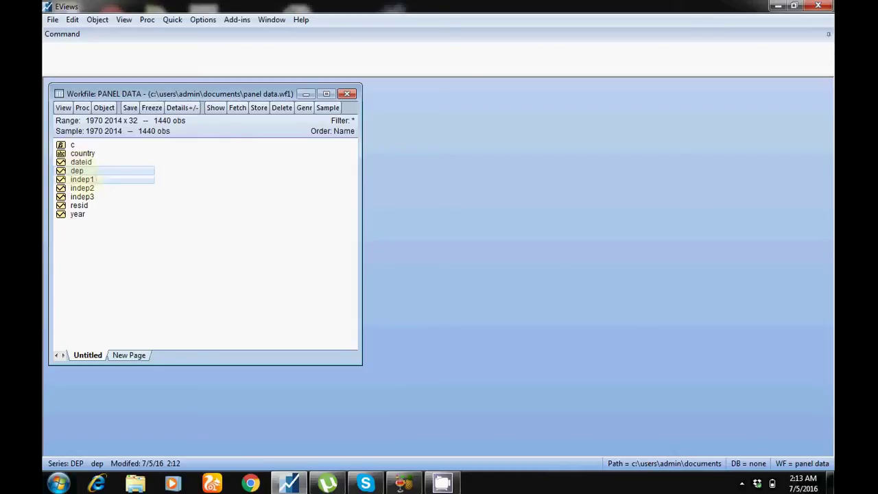
pyautogui.keyDown('ctrl'); pyautogui.click(82, 188); pyautogui.keyUp('ctrl')
pyautogui.keyDown('ctrl'); pyautogui.click(82, 196); pyautogui.keyUp('ctrl')
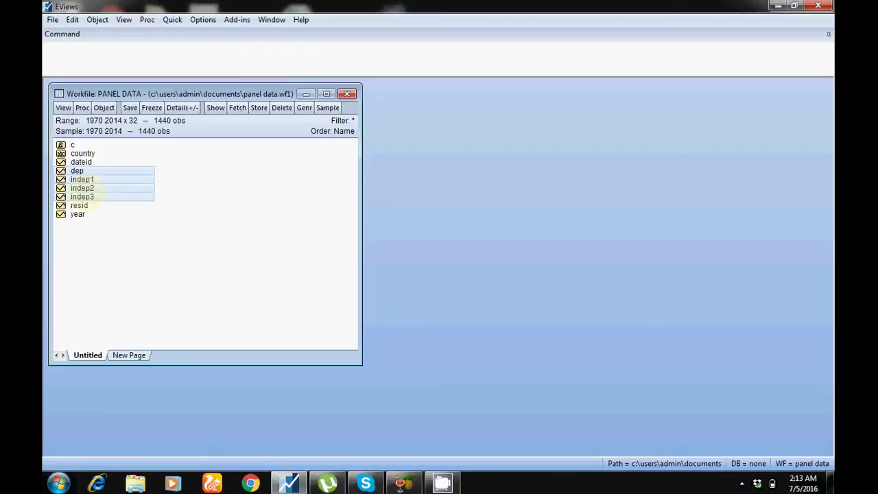
pyautogui.rightClick(87, 193)
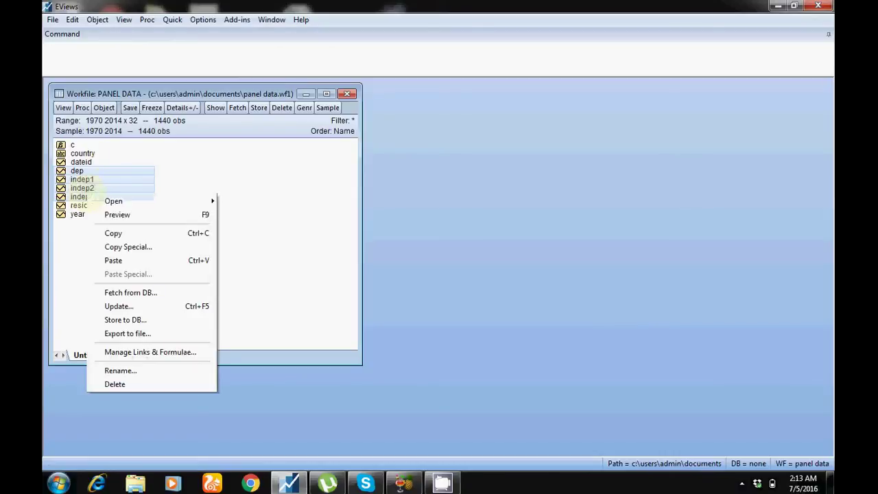
pyautogui.moveTo(192, 201)
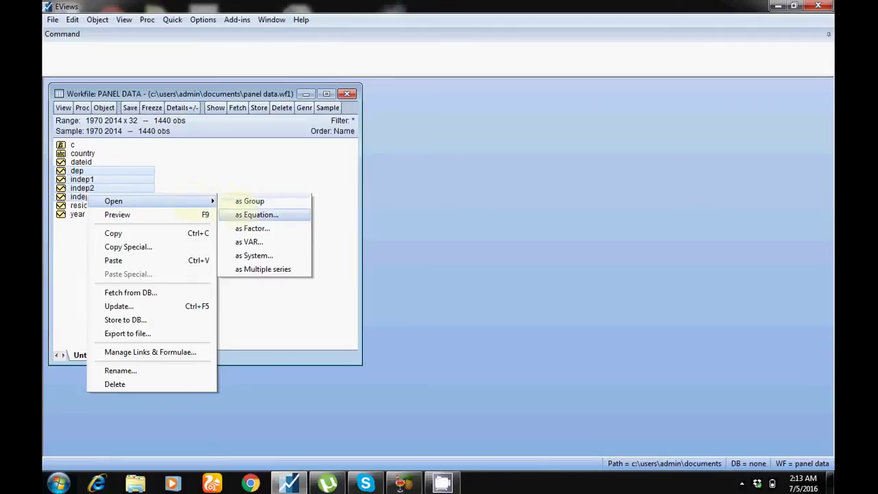
pyautogui.click(241, 215)
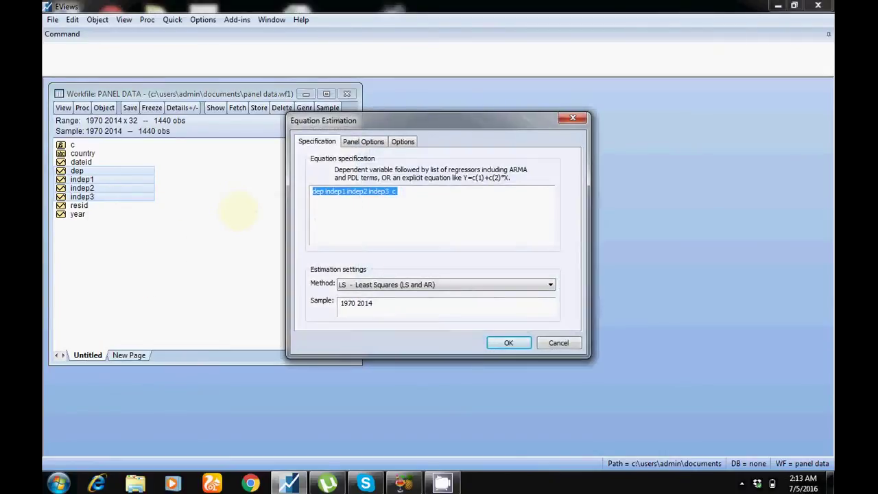
# - Estimate 'dep indep1 indep2 indep3 c' by least squares, giving R-squared 0.731265
pyautogui.hotkey('ctrl', 'Tab')
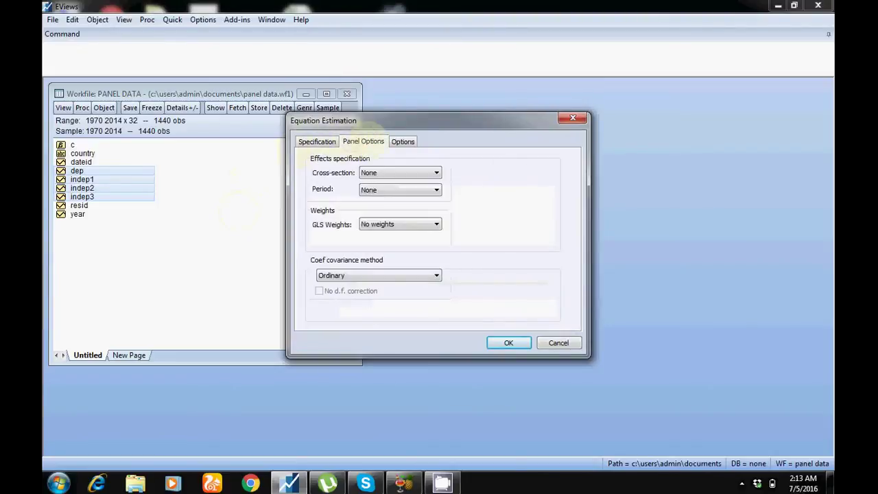
pyautogui.hotkey('ctrl', 'shift', 'Tab')
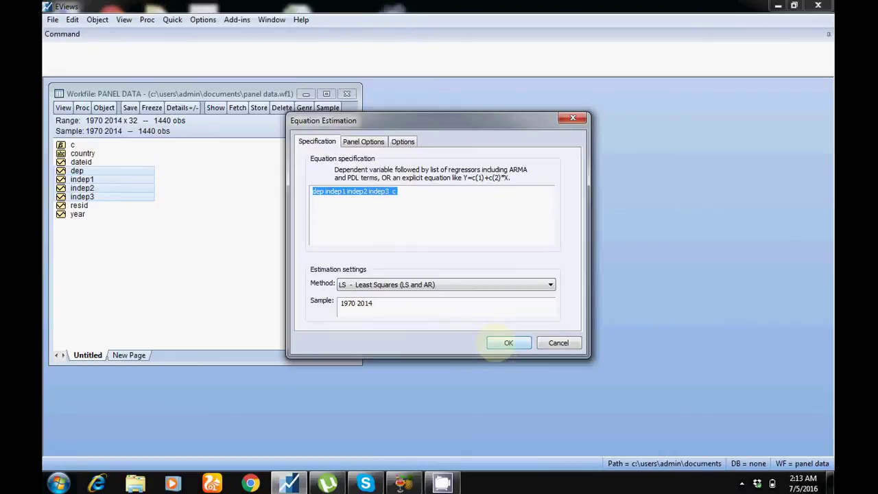
pyautogui.click(508, 342)
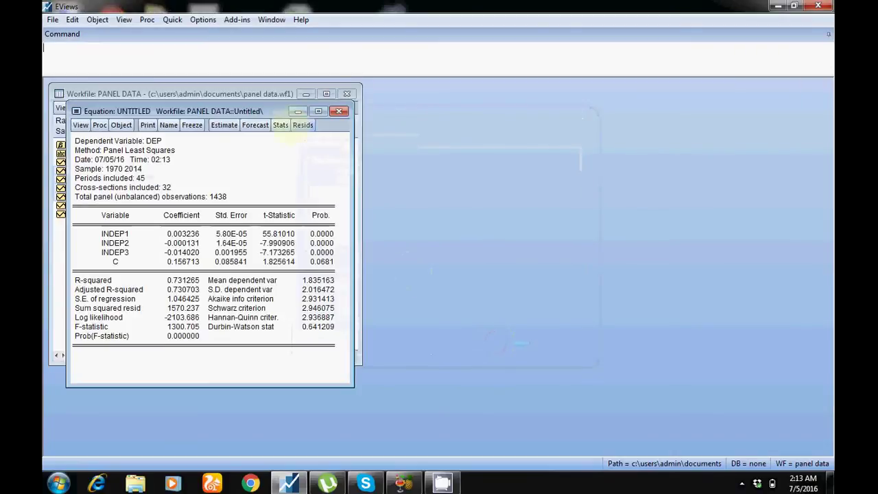
pyautogui.moveTo(275, 111); pyautogui.dragTo(433, 125)
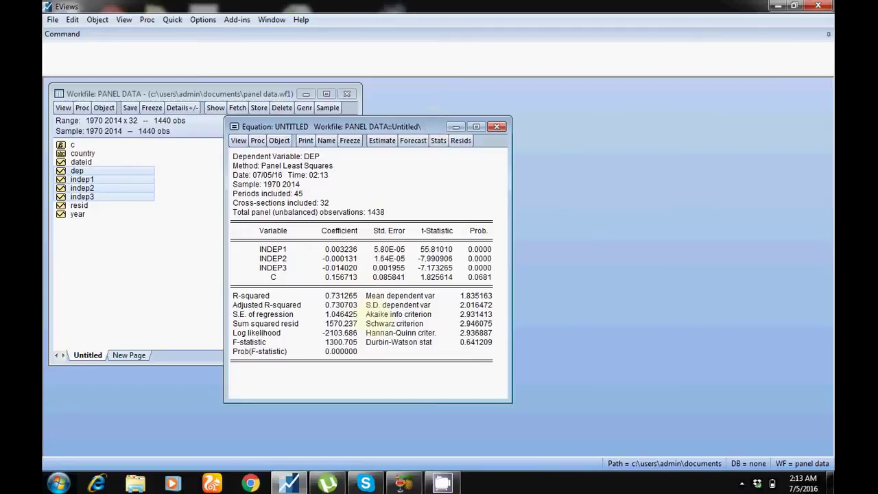
pyautogui.moveTo(323, 230); pyautogui.dragTo(336, 278)
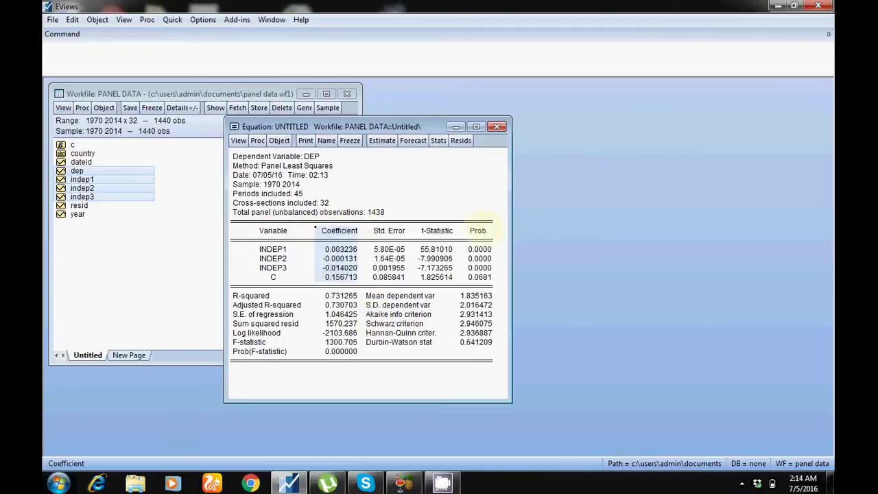
pyautogui.moveTo(478, 231); pyautogui.dragTo(479, 280)
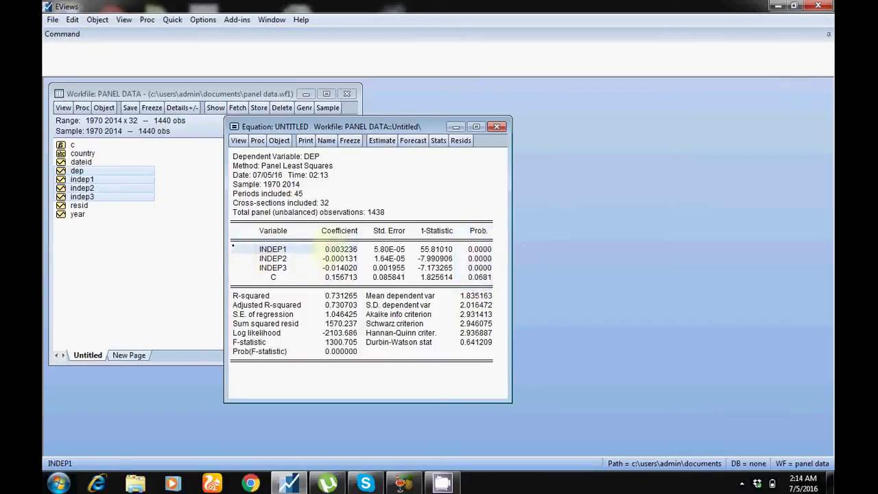
pyautogui.click(330, 249)
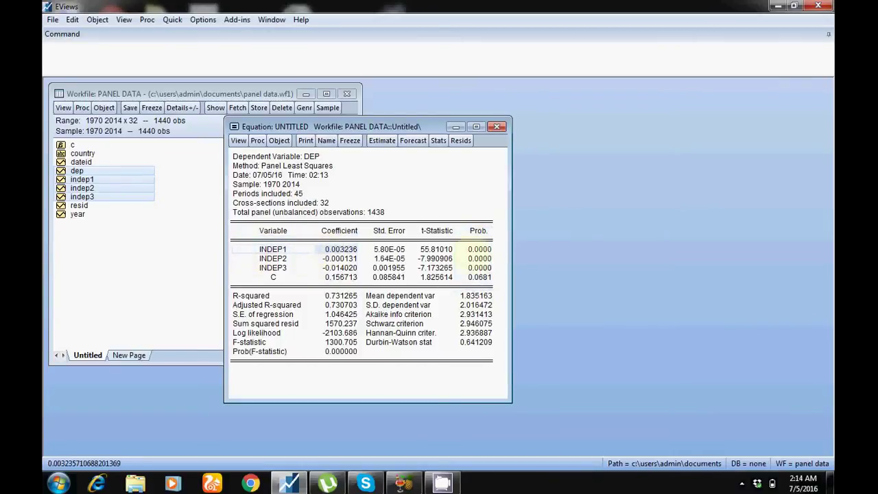
pyautogui.click(479, 249)
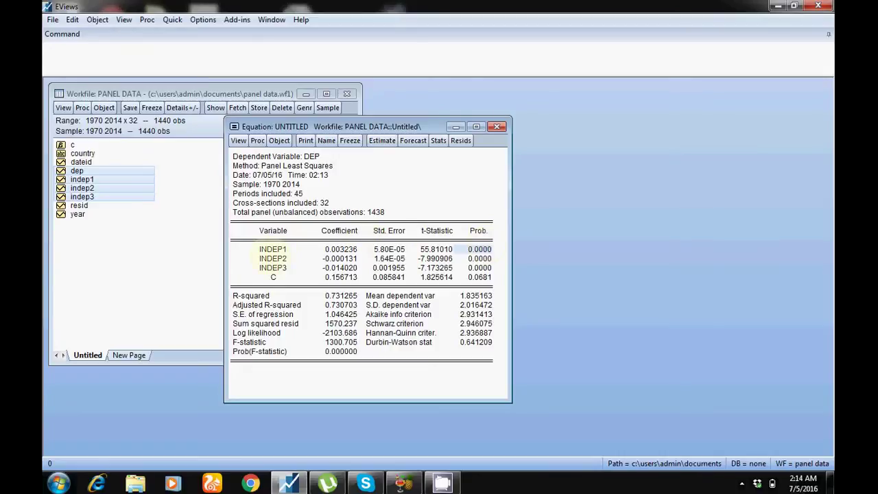
pyautogui.click(261, 249)
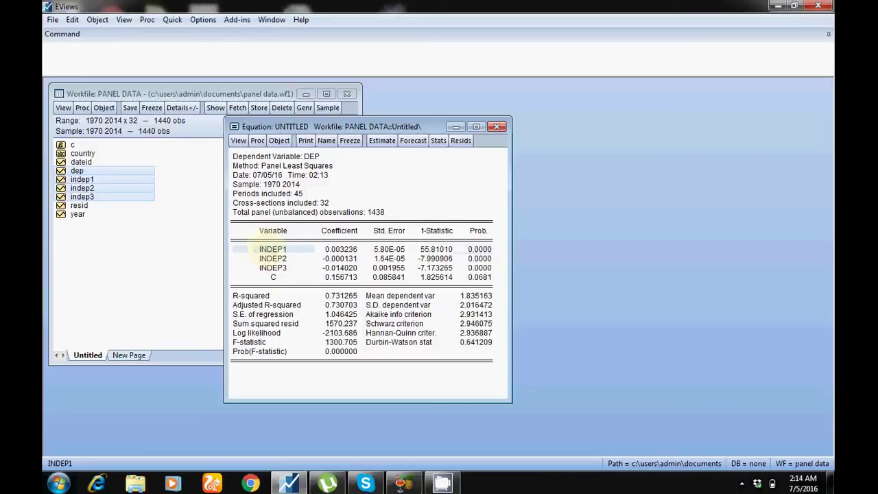
pyautogui.click(302, 259)
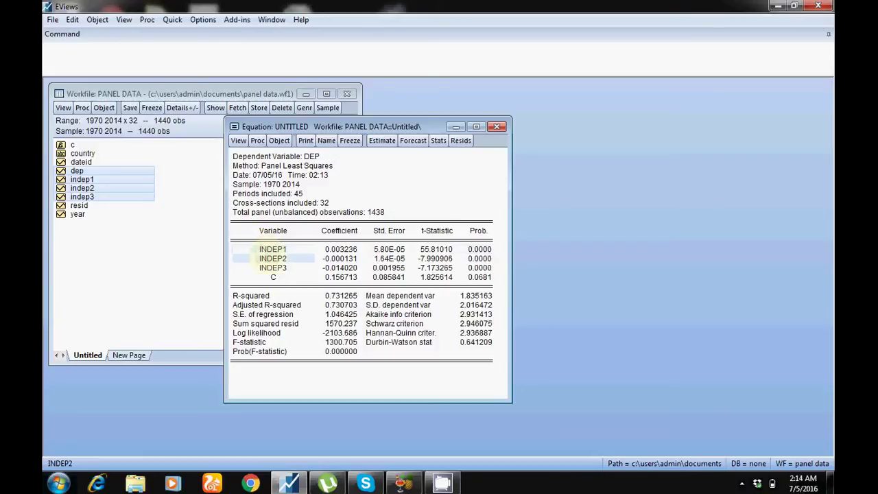
pyautogui.click(340, 258)
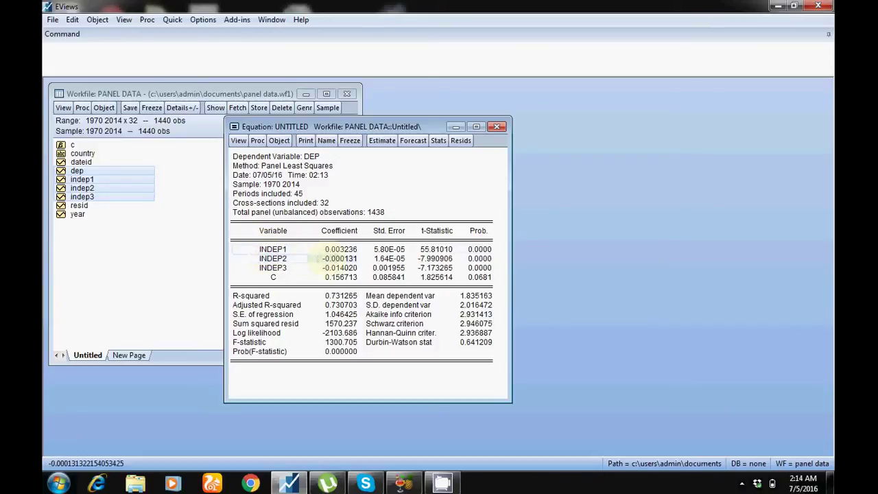
pyautogui.click(479, 259)
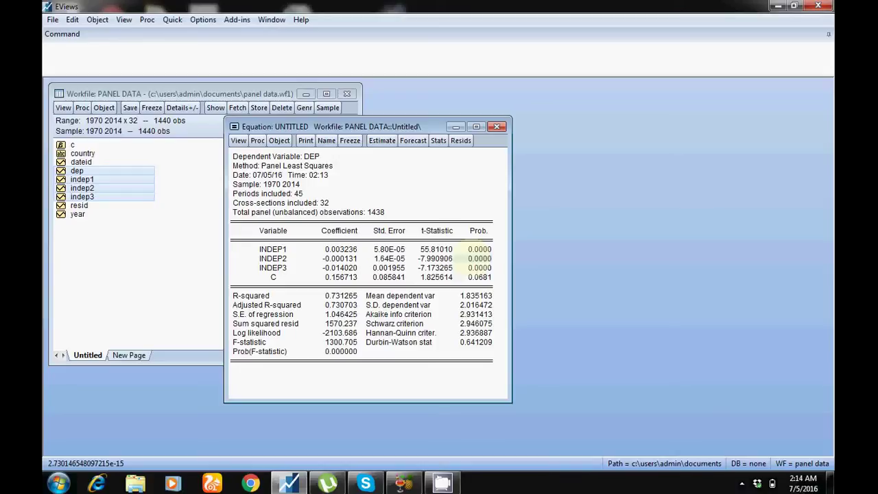
pyautogui.click(340, 267)
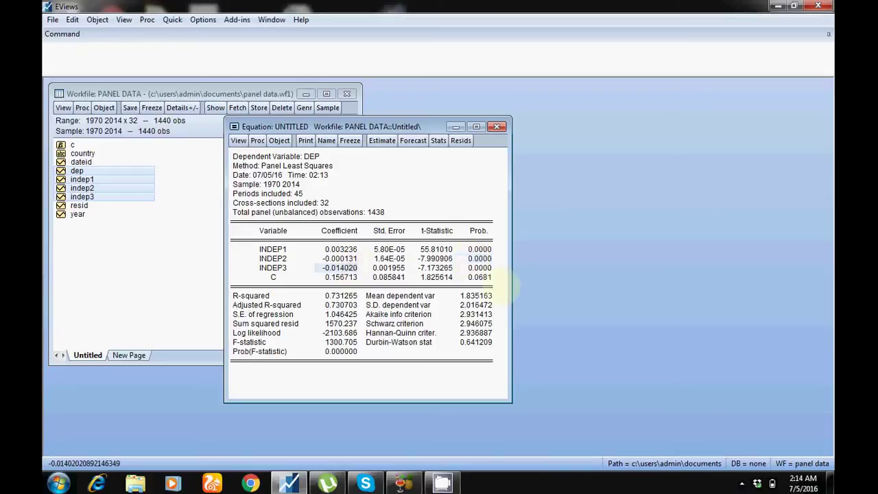
pyautogui.click(480, 267)
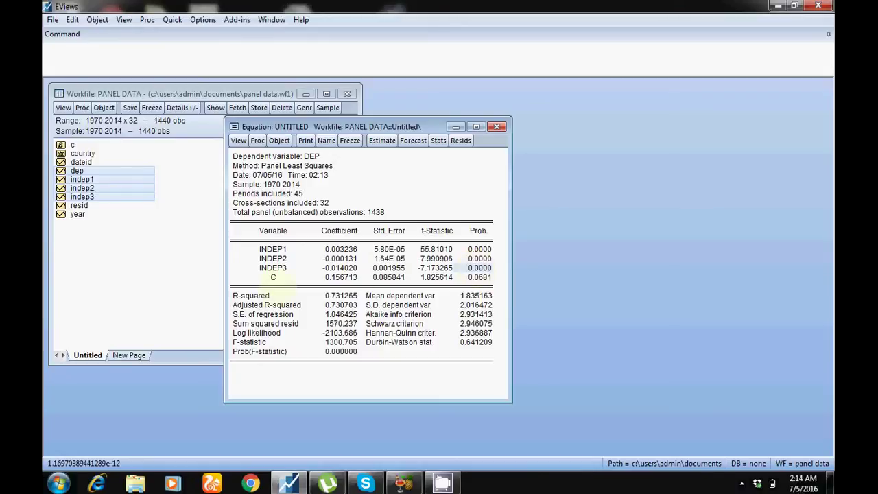
pyautogui.click(234, 295)
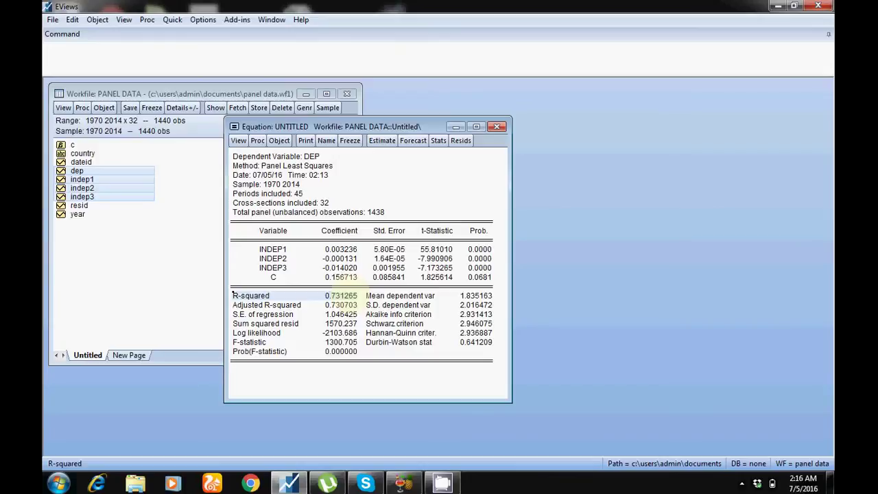
pyautogui.click(254, 342)
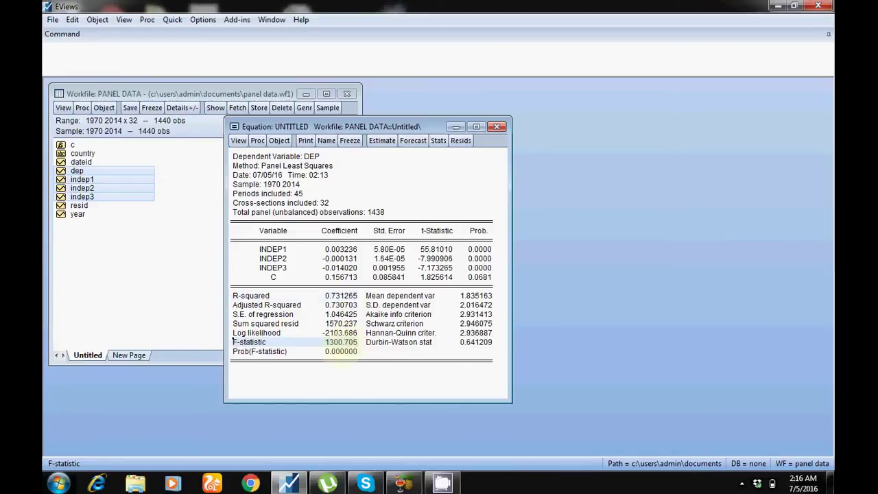
pyautogui.click(335, 341)
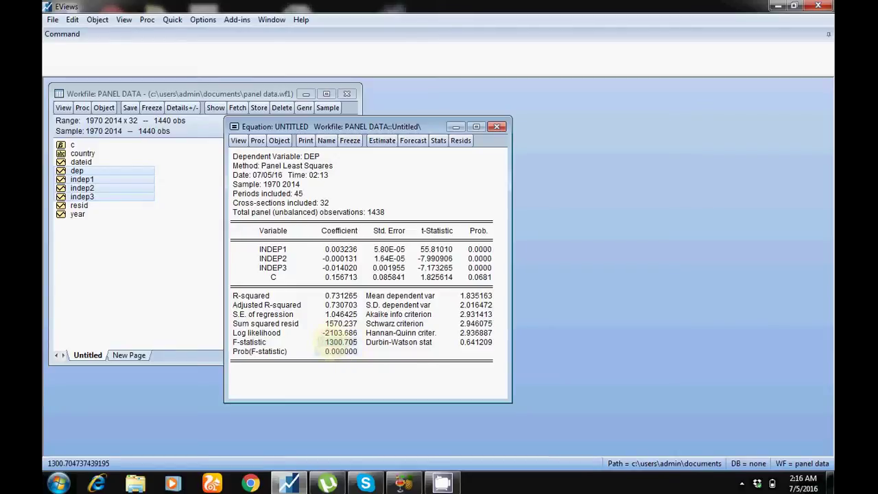
pyautogui.click(475, 341)
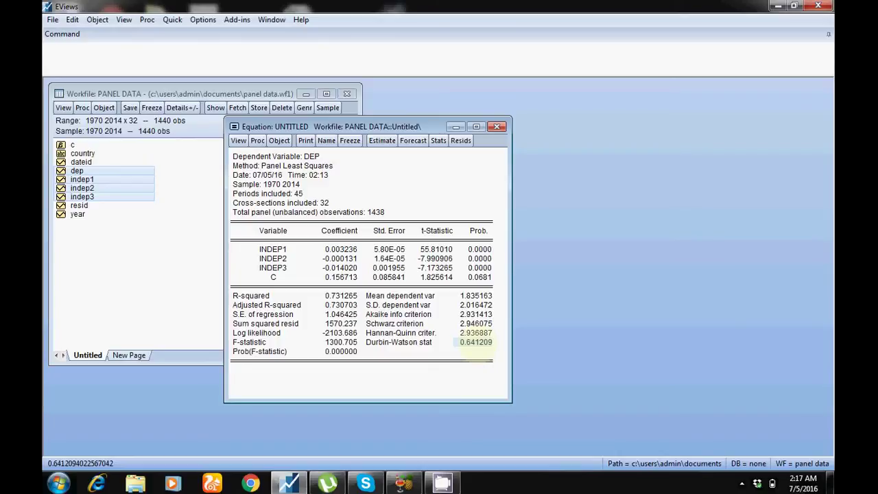
# - Re-estimate with Fixed cross-section effects, giving R-squared 0.805605 and INDEP3 Prob. 0.3095
pyautogui.click(382, 141)
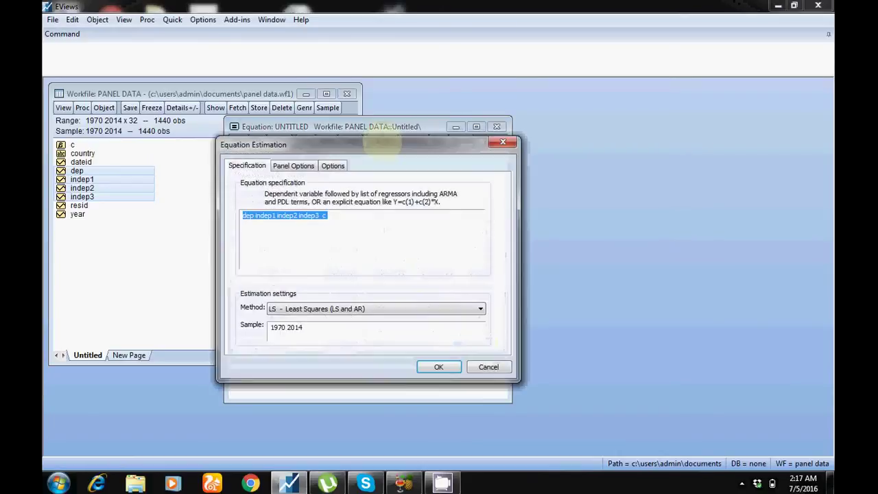
pyautogui.moveTo(382, 144); pyautogui.dragTo(668, 129)
pyautogui.click(580, 150)
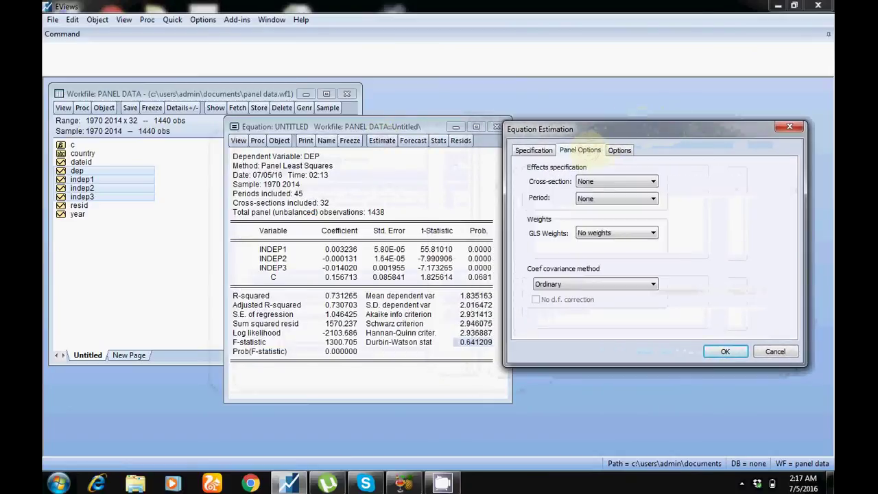
pyautogui.click(595, 181)
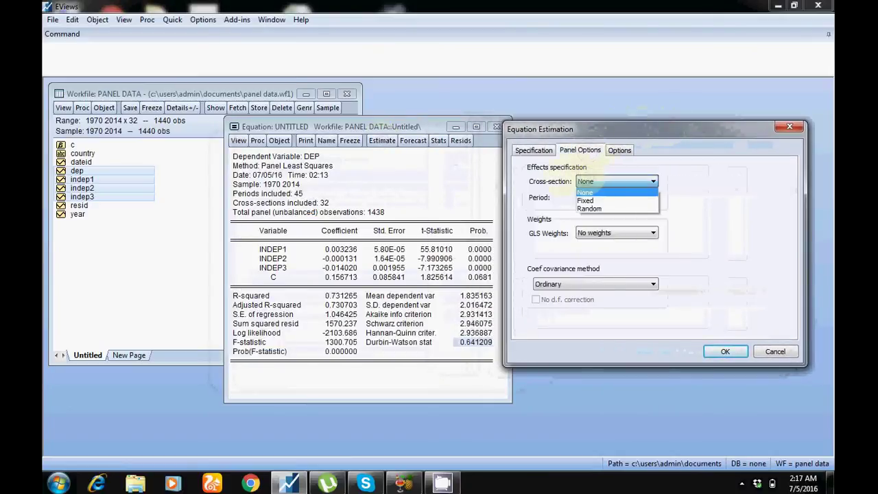
pyautogui.click(584, 184)
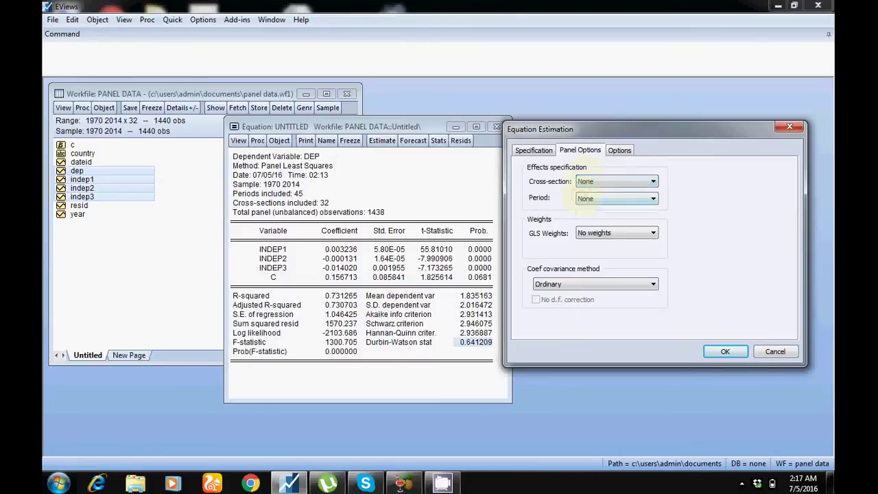
pyautogui.click(585, 183)
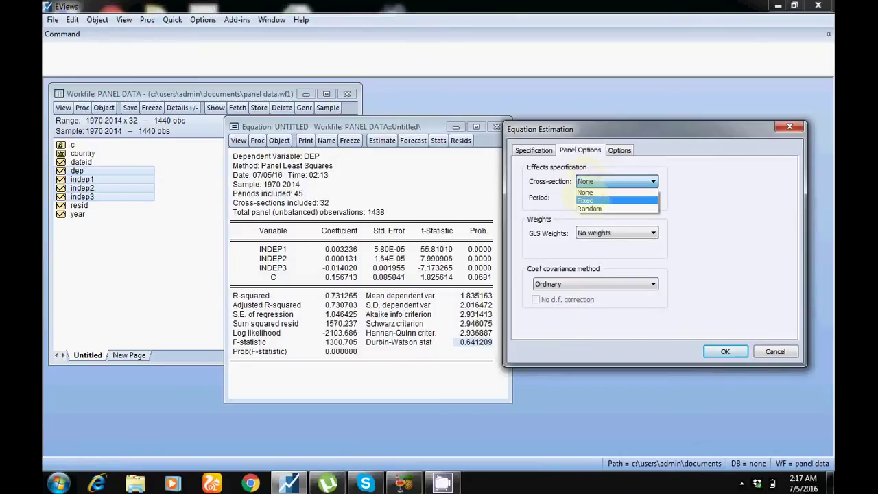
pyautogui.click(585, 200)
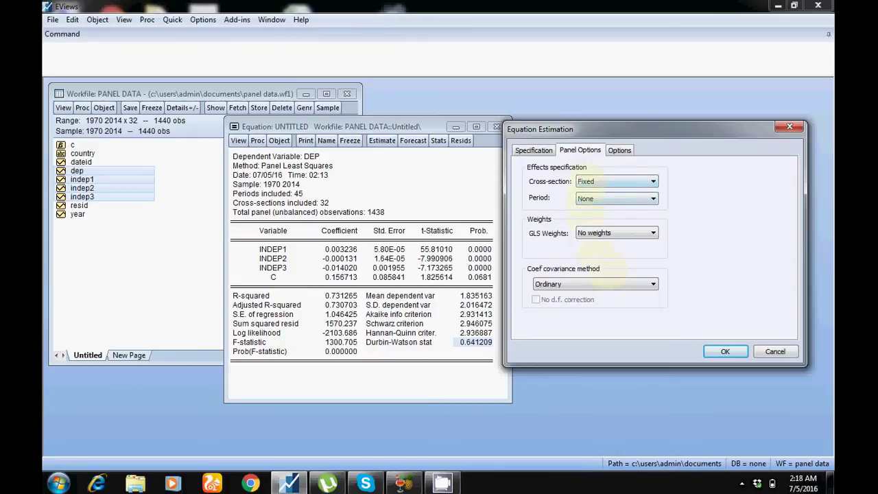
pyautogui.click(725, 351)
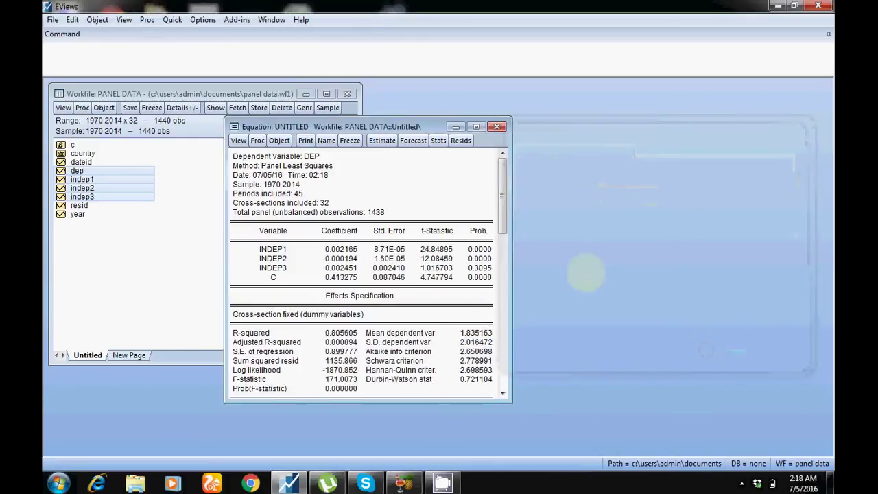
pyautogui.moveTo(422, 125); pyautogui.dragTo(560, 92)
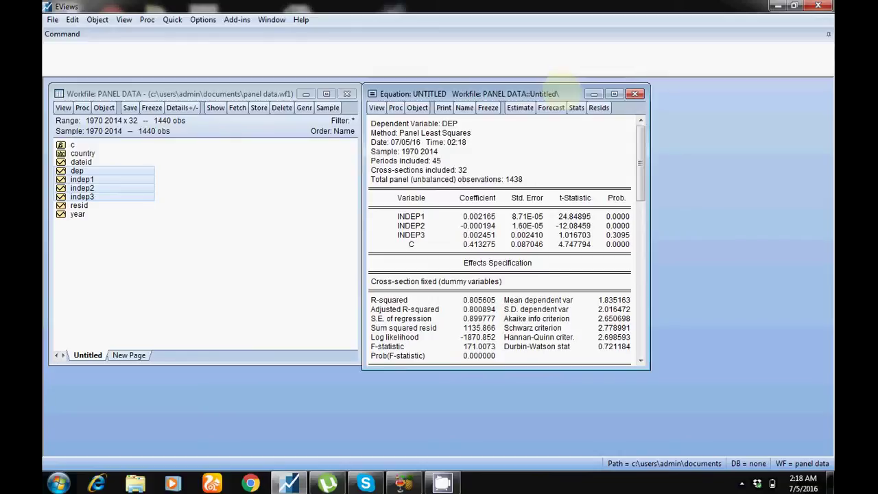
pyautogui.click(412, 216)
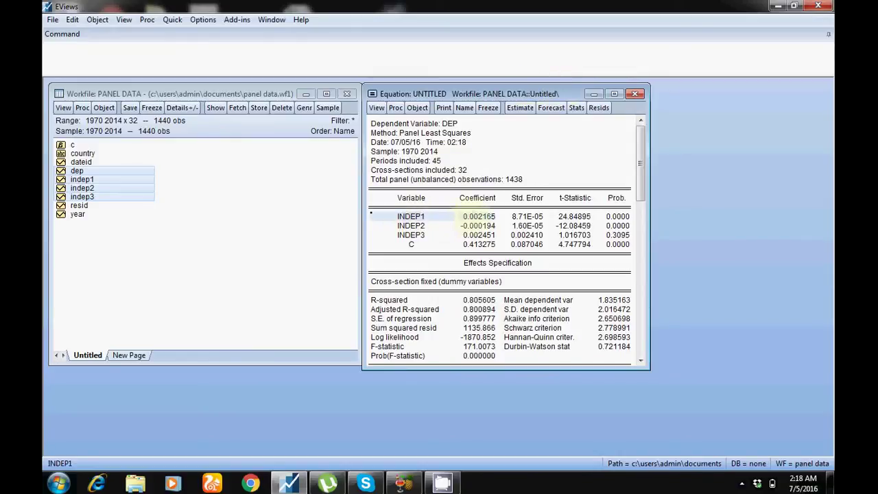
pyautogui.click(616, 217)
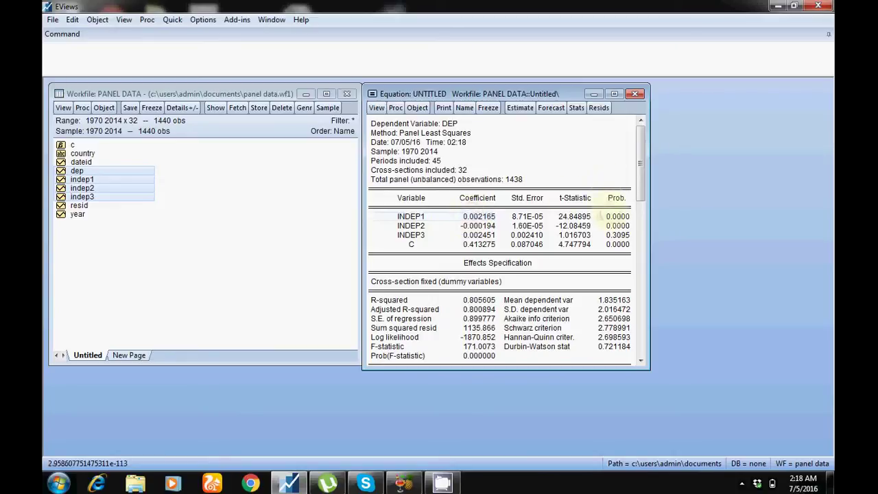
pyautogui.click(411, 226)
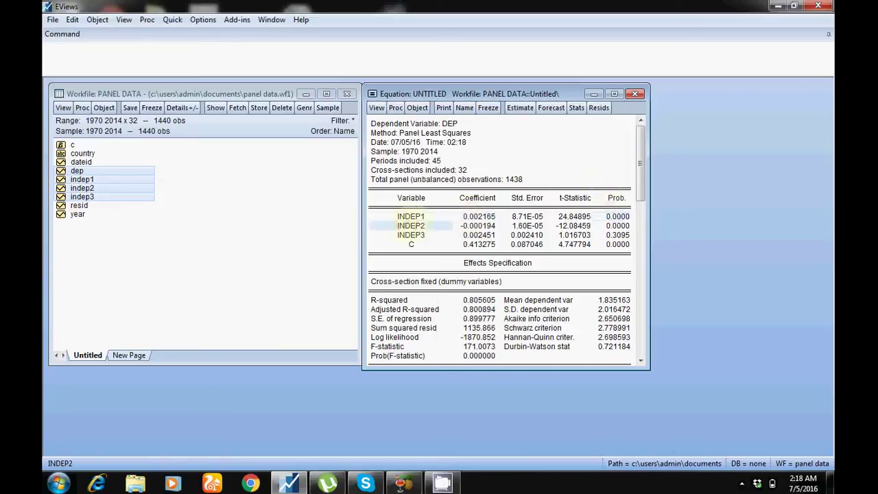
pyautogui.click(479, 226)
pyautogui.click(617, 226)
pyautogui.click(478, 234)
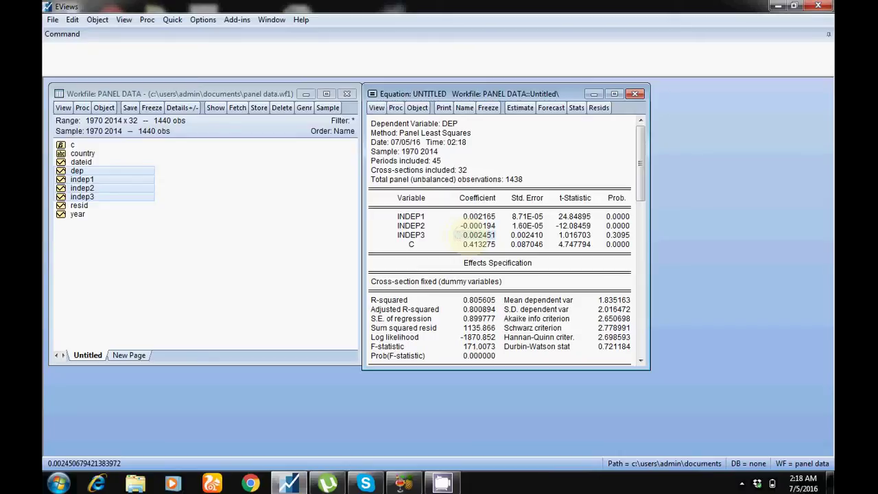
pyautogui.click(617, 235)
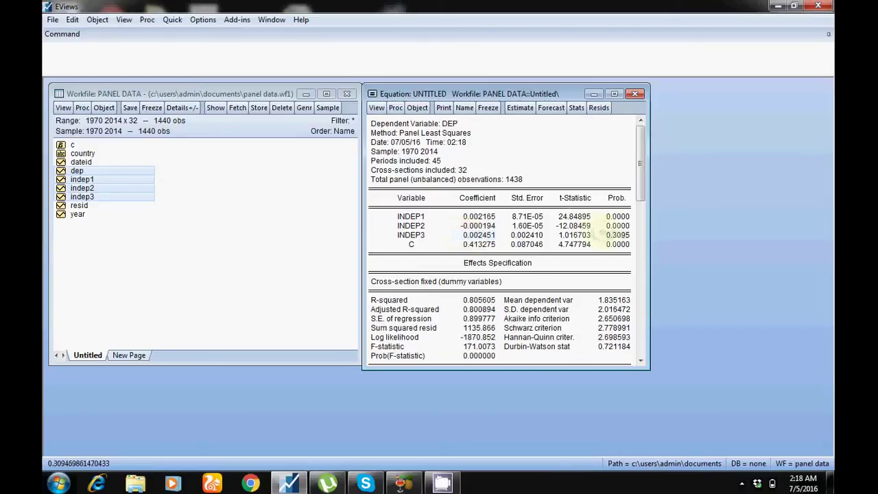
pyautogui.click(398, 300)
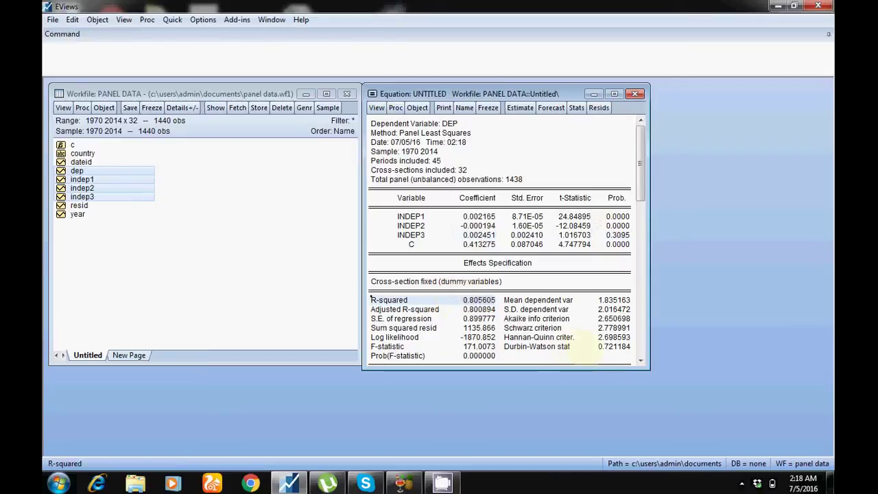
pyautogui.click(544, 347)
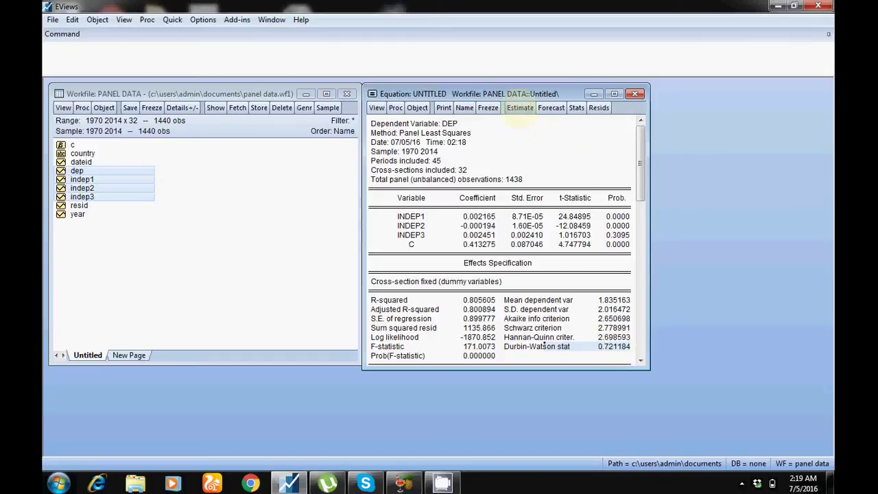
# - Re-estimate with Random cross-section effects and maximize the equation output window
pyautogui.click(521, 108)
pyautogui.click(433, 133)
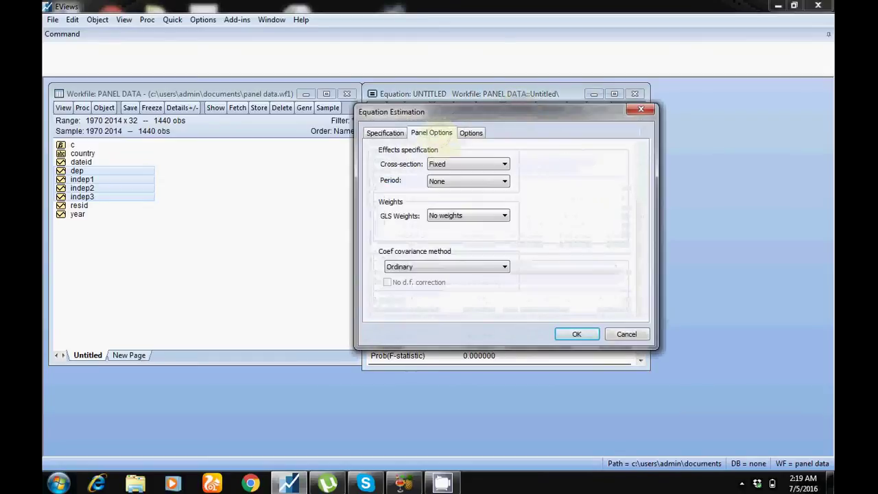
pyautogui.click(439, 164)
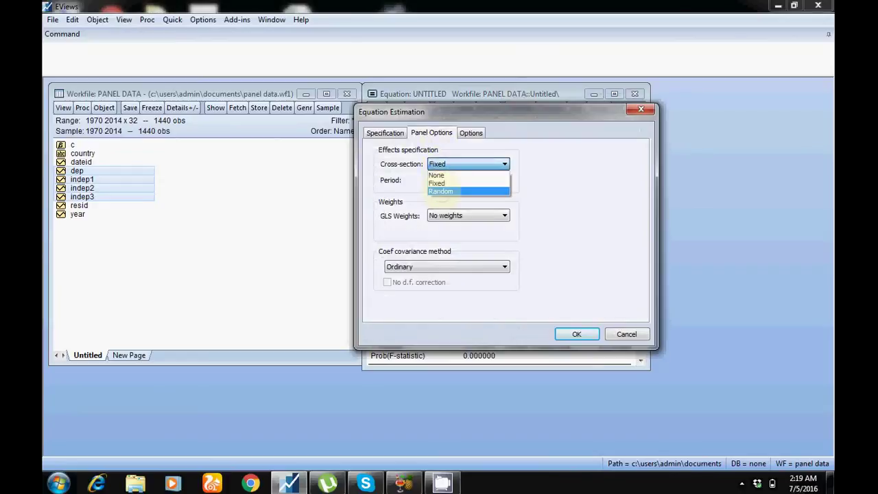
pyautogui.click(441, 191)
pyautogui.click(577, 334)
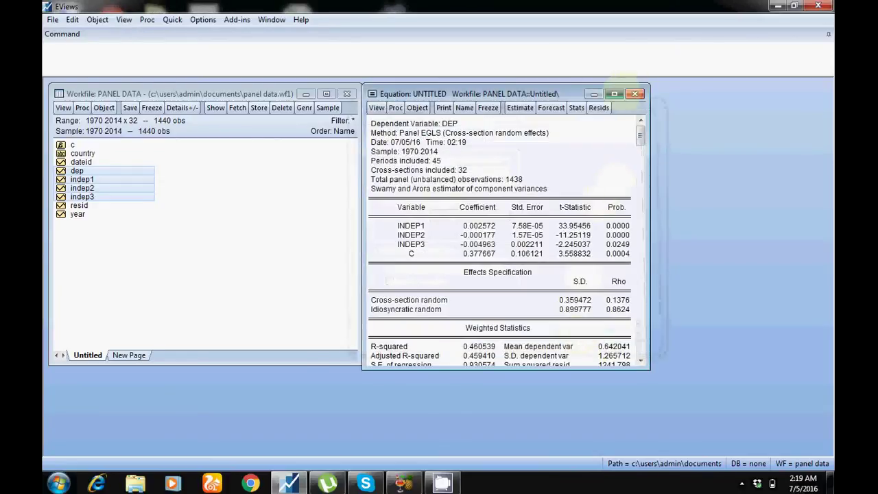
pyautogui.click(615, 93)
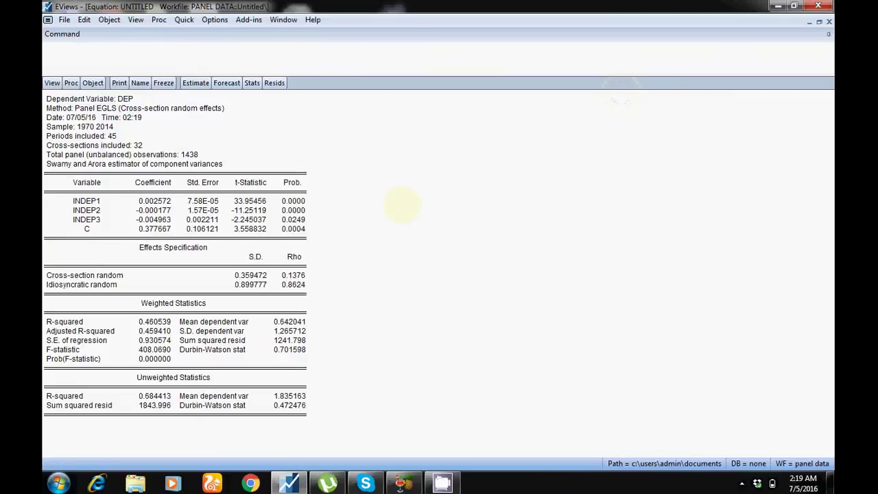
# - Inspect the INDEP1–INDEP3 coefficients and p-values, Durbin-Watson 0.701598 and R-squared
pyautogui.click(138, 201)
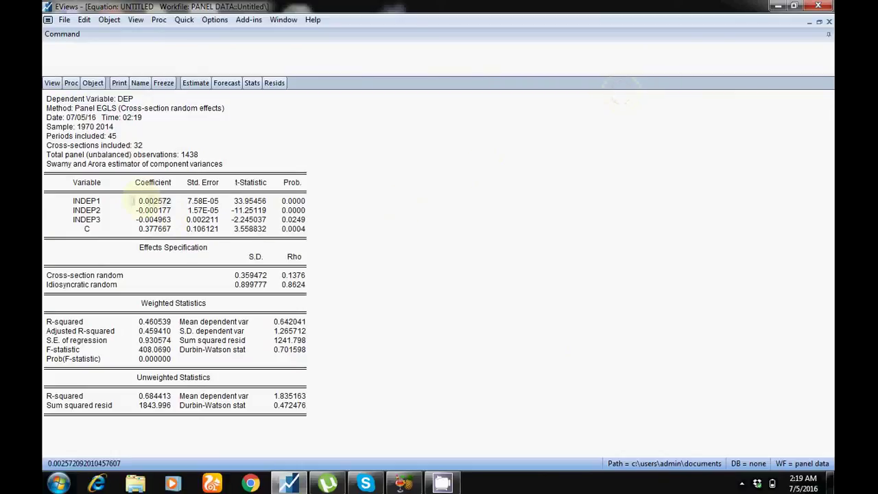
pyautogui.click(293, 200)
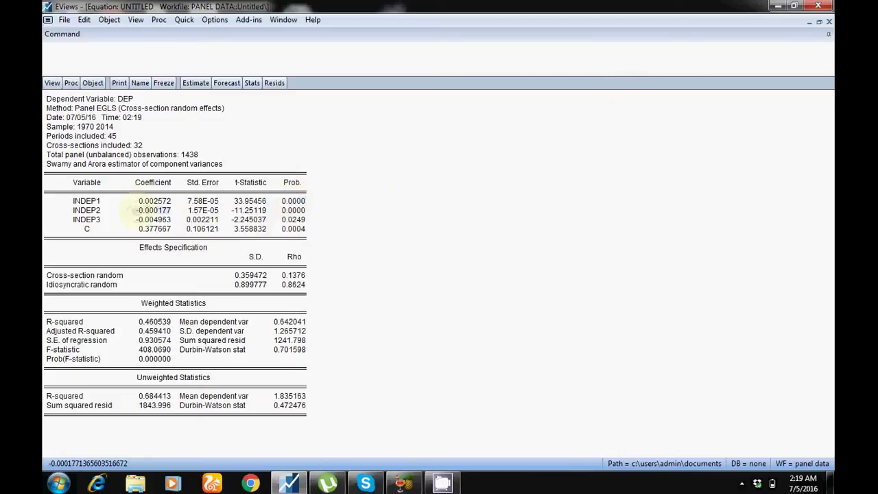
pyautogui.click(294, 210)
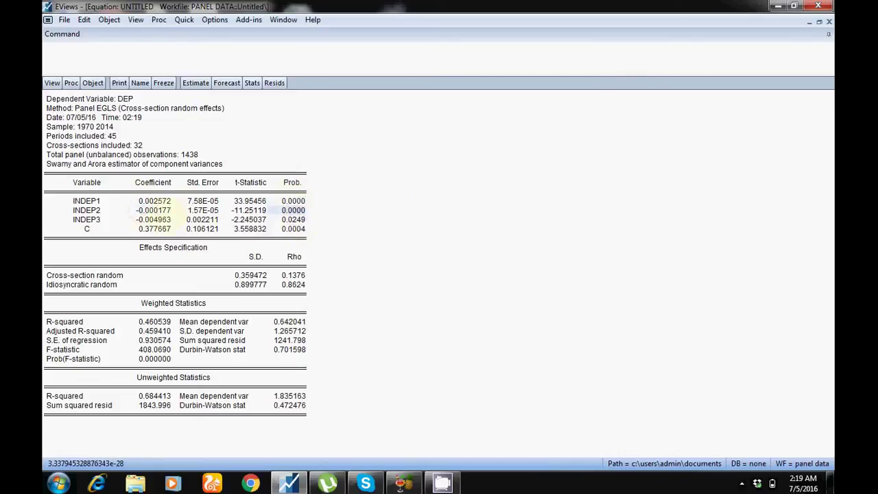
pyautogui.click(154, 220)
pyautogui.click(294, 220)
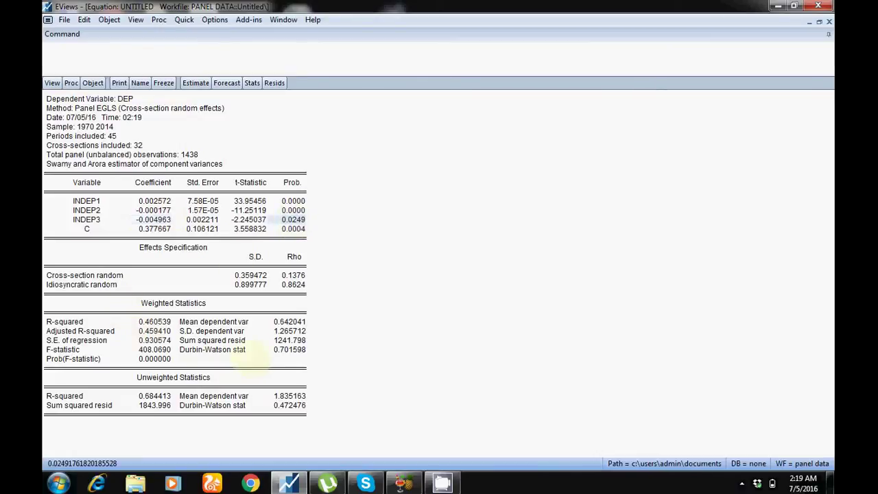
pyautogui.click(275, 350)
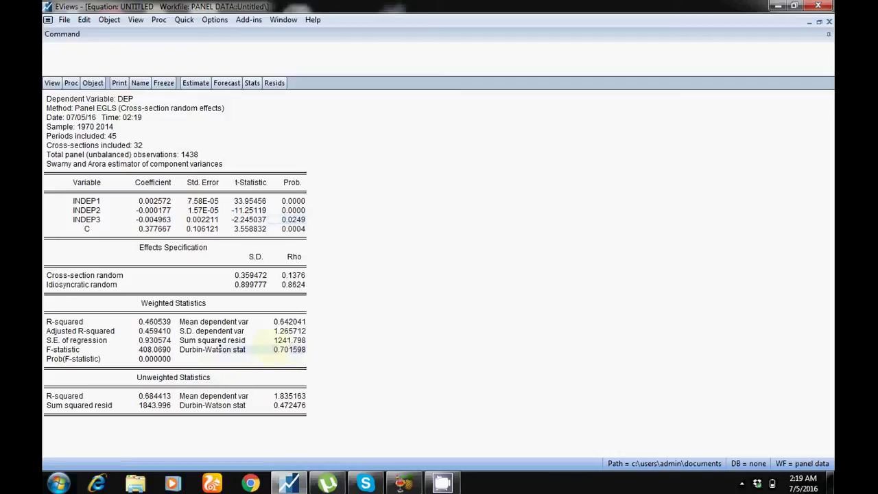
pyautogui.click(106, 322)
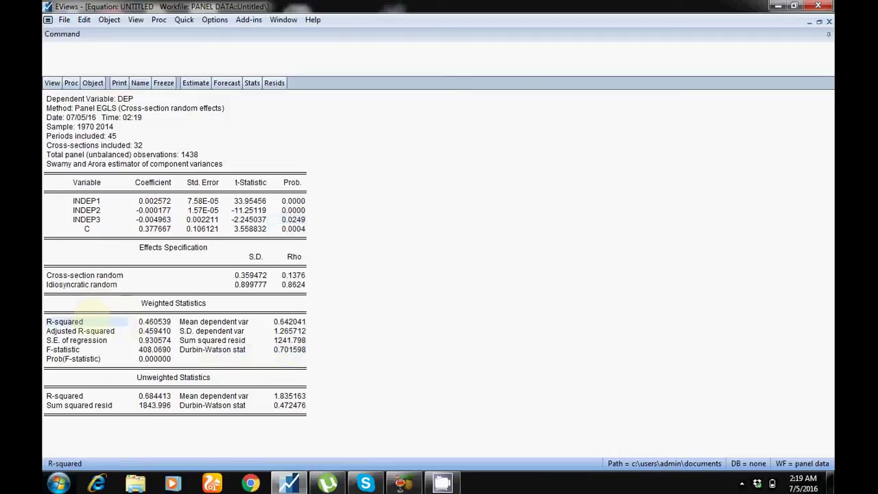
pyautogui.moveTo(117, 317); pyautogui.dragTo(155, 331)
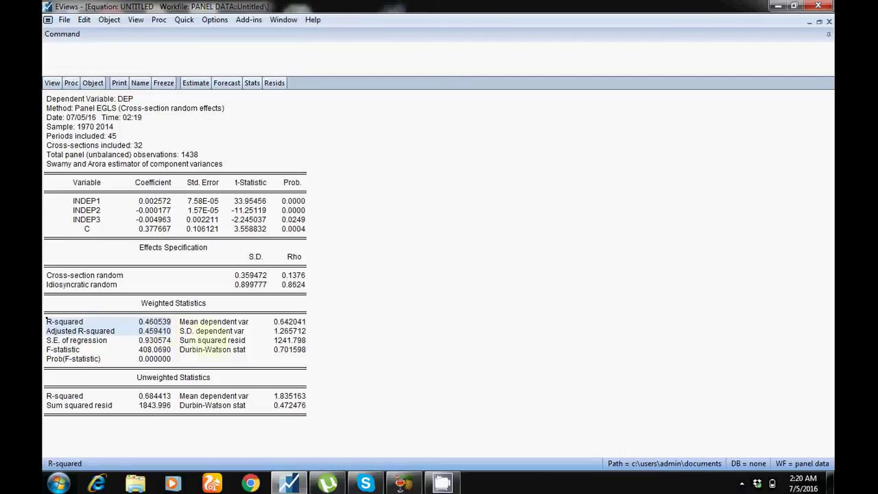
pyautogui.moveTo(205, 349); pyautogui.dragTo(295, 350)
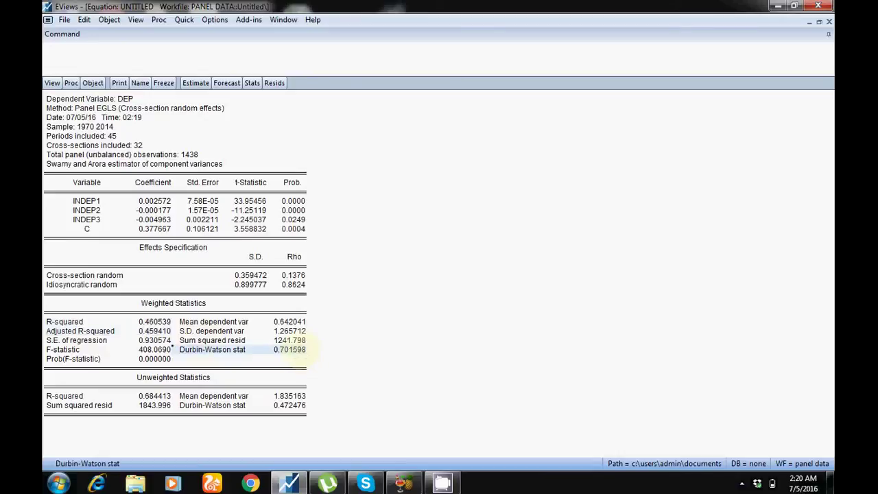
pyautogui.click(290, 350)
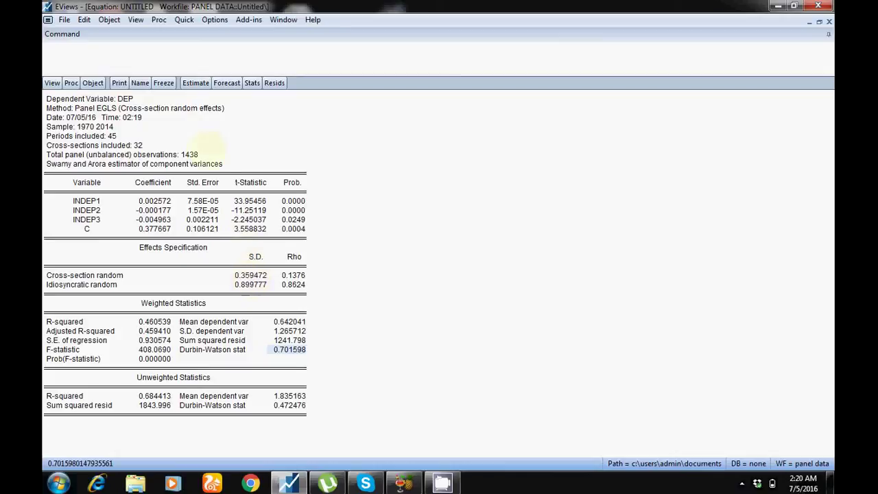
pyautogui.click(182, 52)
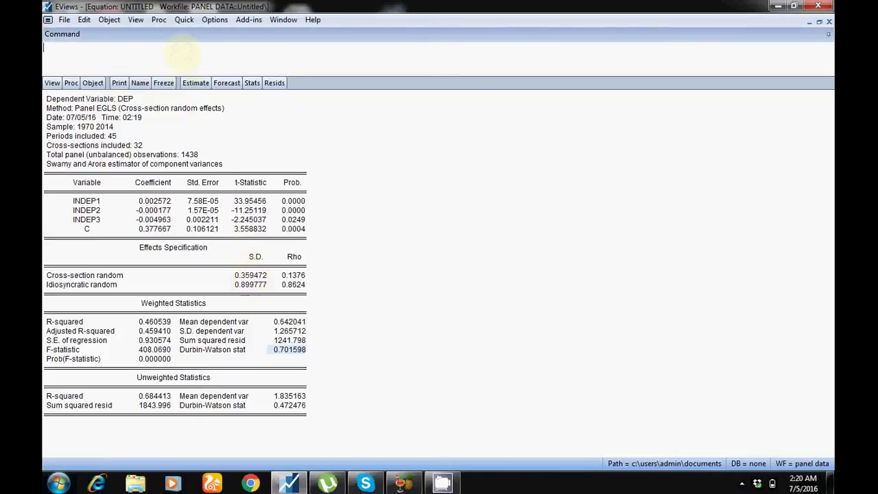
# - Type the note 'N.H. RANDOM EFFECT MODEL IS APPROPRIATE....' in the Command window, fixing typos
pyautogui.write('B')
pyautogui.press('BackSpace')
pyautogui.write('N.H.')
pyautogui.write('RANDOM EFFECT MOD')
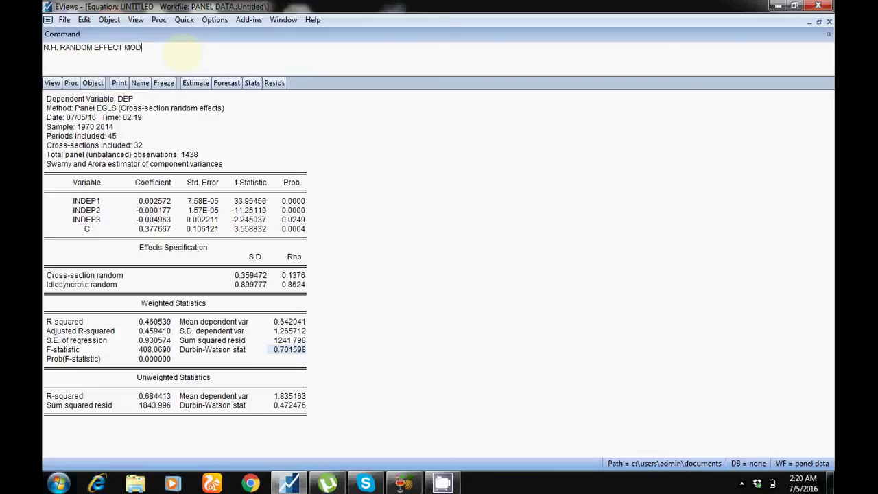
pyautogui.write('EL IS APPROPRIATE....')
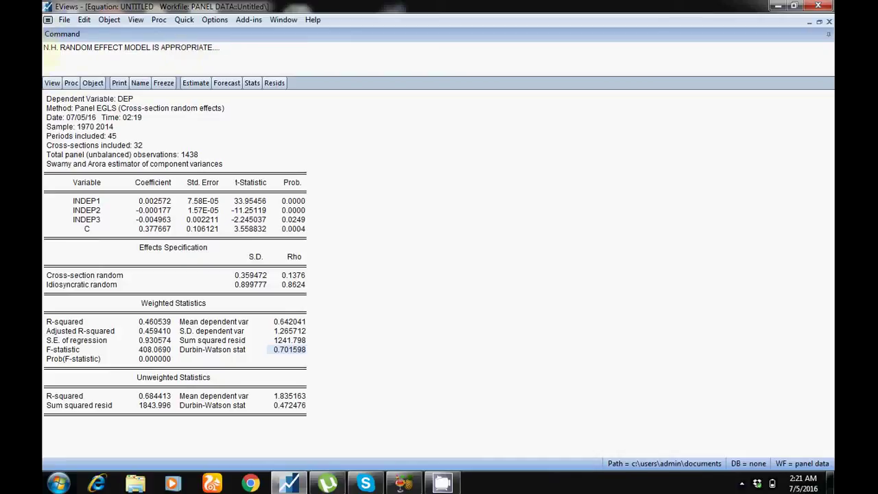
# - Run the Correlated Random Effects – Hausman Test from the equation's View menu
pyautogui.click(53, 82)
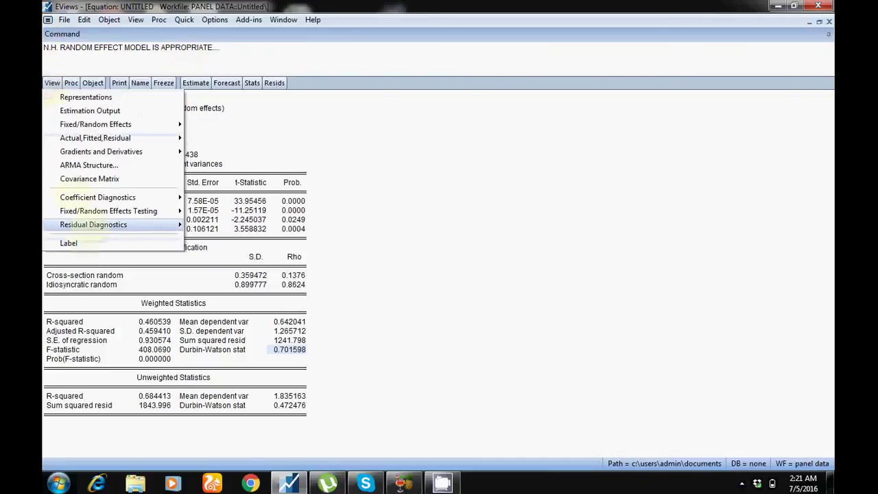
pyautogui.moveTo(103, 225)
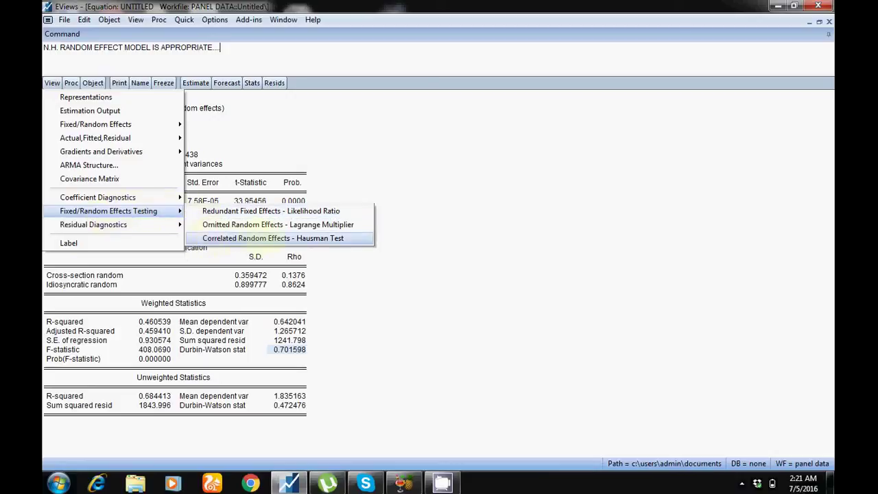
pyautogui.click(264, 238)
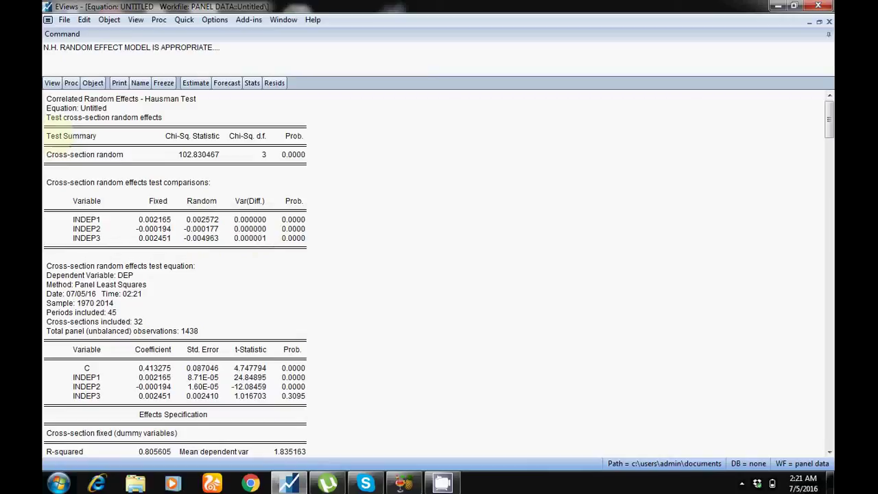
# - Highlight the Hausman test heading, summary rows and the 0.0000 p-value
pyautogui.moveTo(49, 98)
pyautogui.mouseDown()
pyautogui.moveTo(230, 144)
pyautogui.moveTo(218, 154)
pyautogui.moveTo(254, 152)
pyautogui.mouseUp()
pyautogui.click(289, 177)
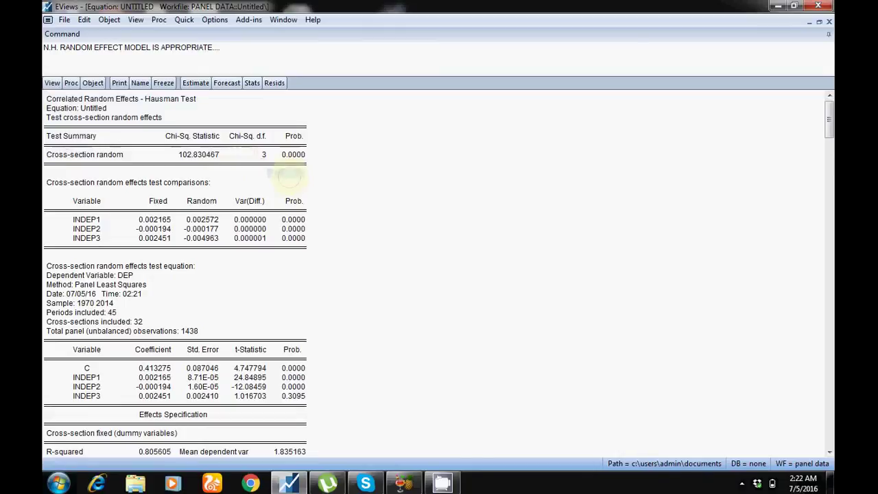
pyautogui.click(288, 156)
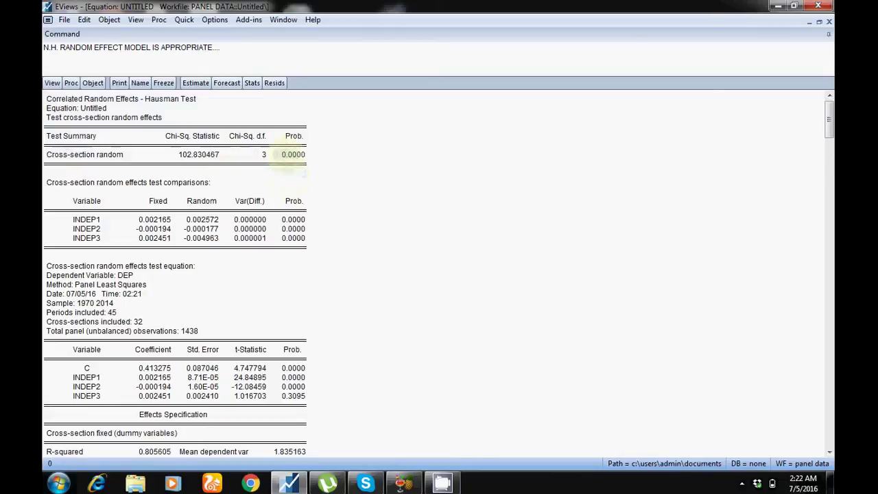